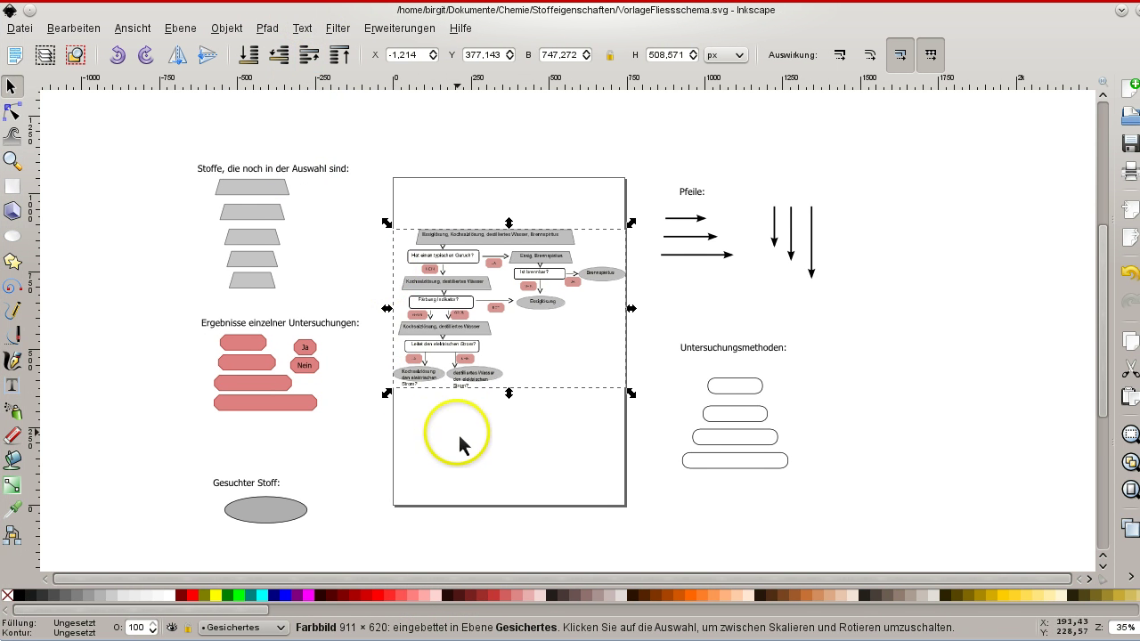
Delete the example flowchart picture, leaving the page blank
{"action": "scroll", "coordinate": [544, 419], "scroll_direction": "up", "scroll_amount": 1}
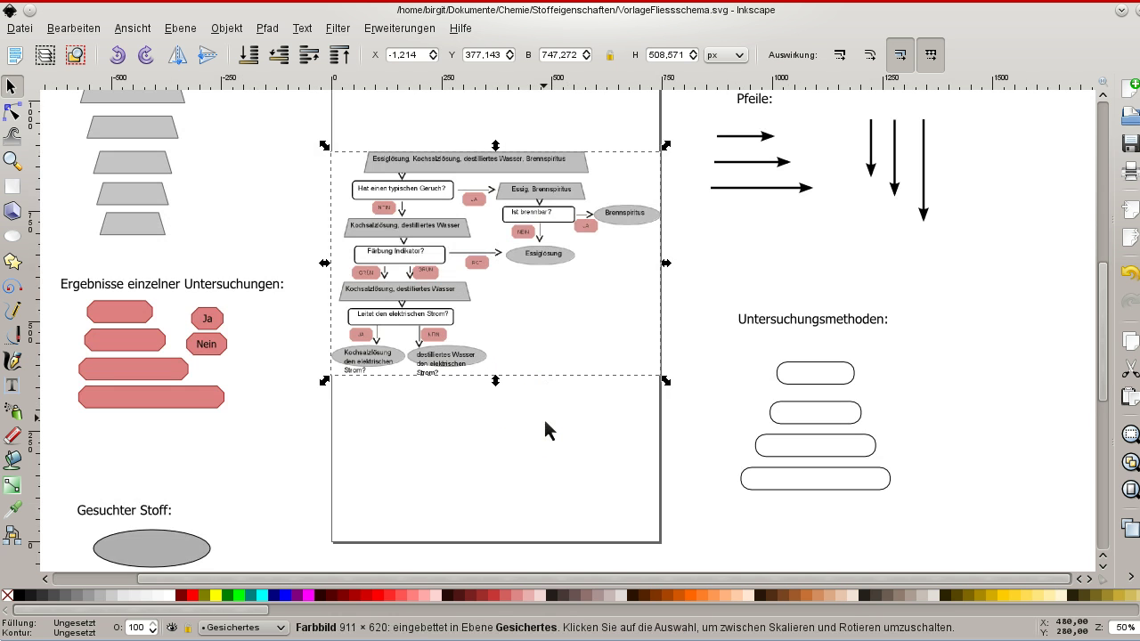
{"action": "scroll", "coordinate": [544, 420], "scroll_direction": "up", "scroll_amount": 1}
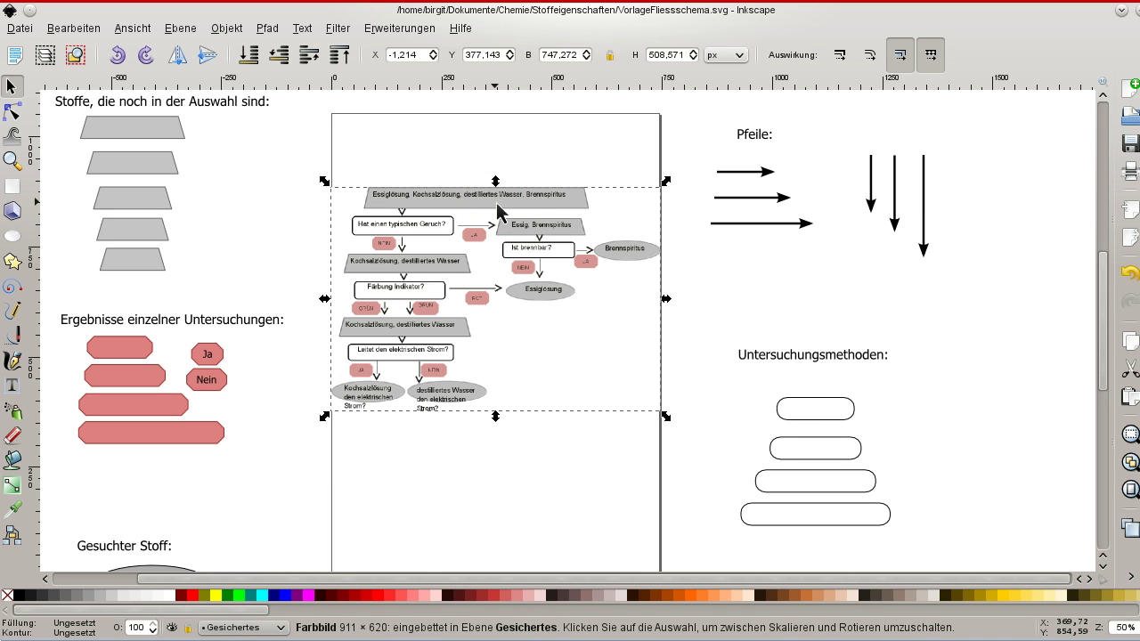
{"action": "key", "text": "Delete"}
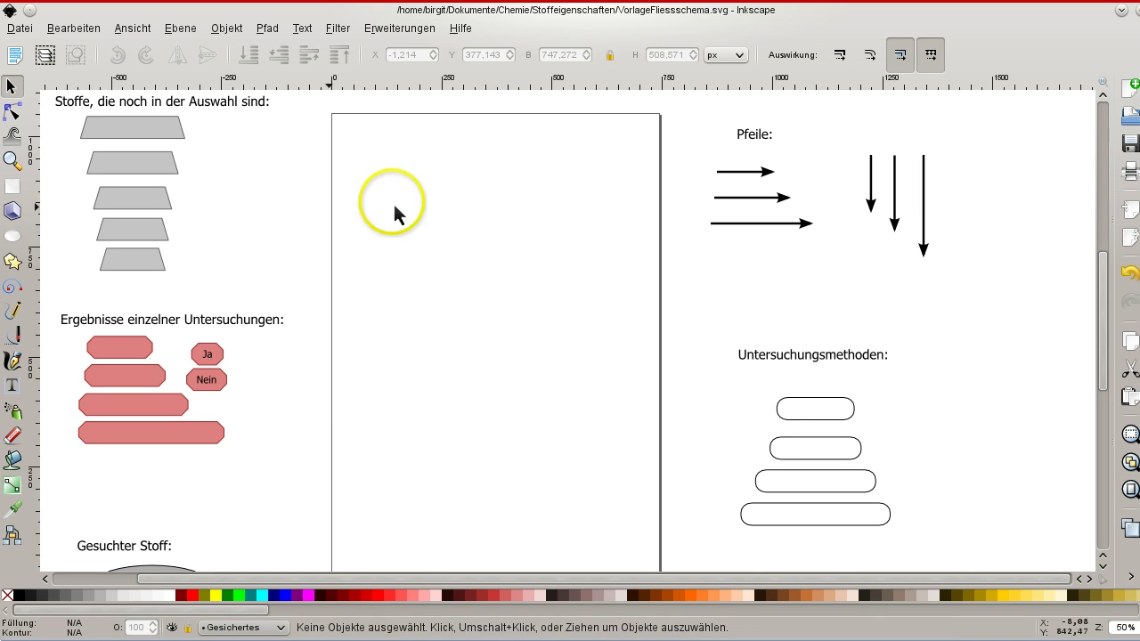
{"action": "scroll", "coordinate": [316, 223], "scroll_direction": "up", "scroll_amount": 1}
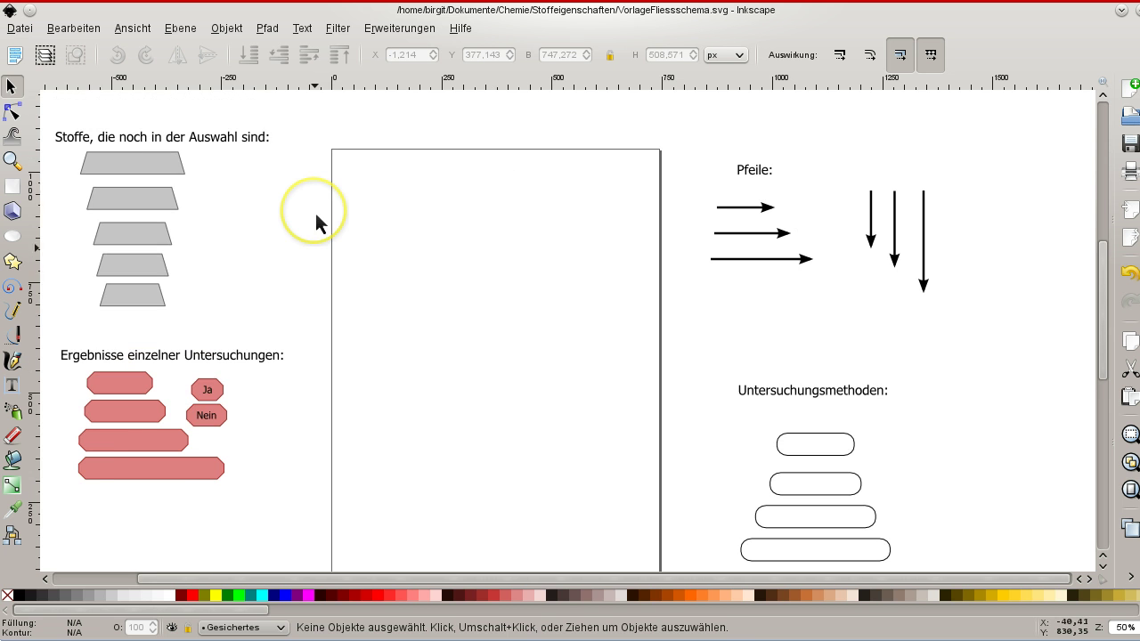
Select the third red result box from the shape library and copy it
{"action": "left_click", "coordinate": [171, 169]}
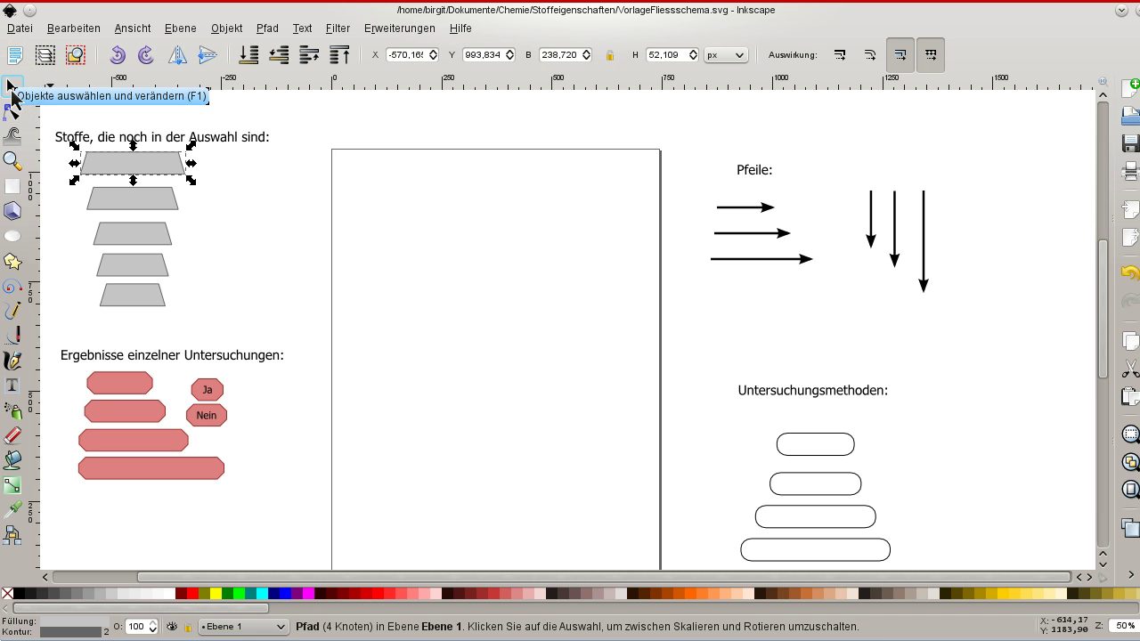
{"action": "left_click", "coordinate": [105, 198]}
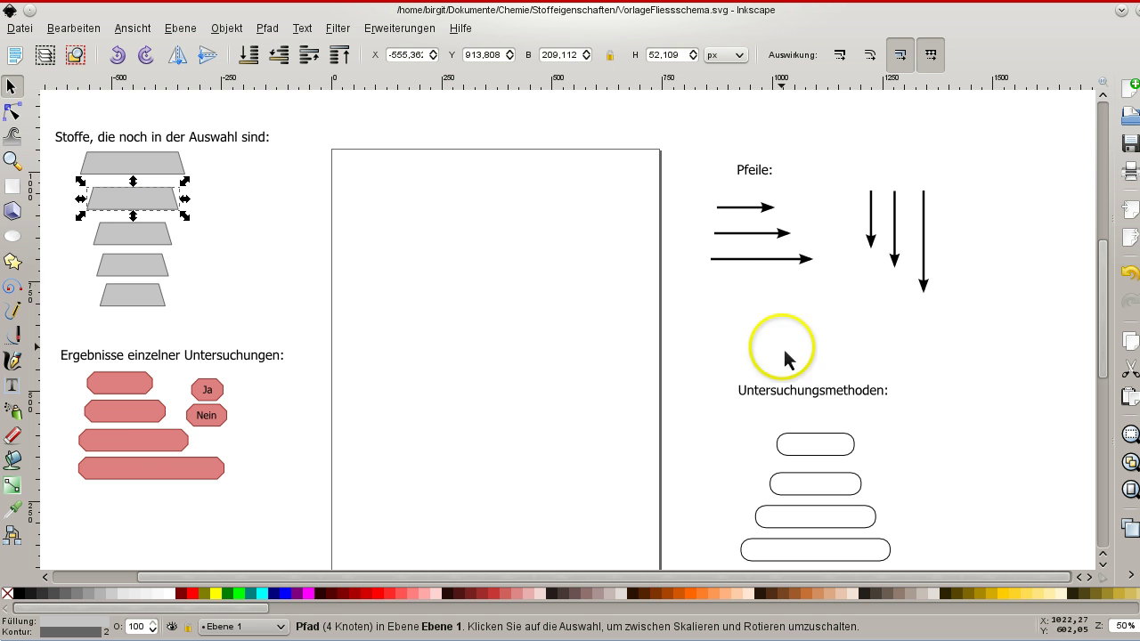
{"action": "left_click", "coordinate": [781, 260]}
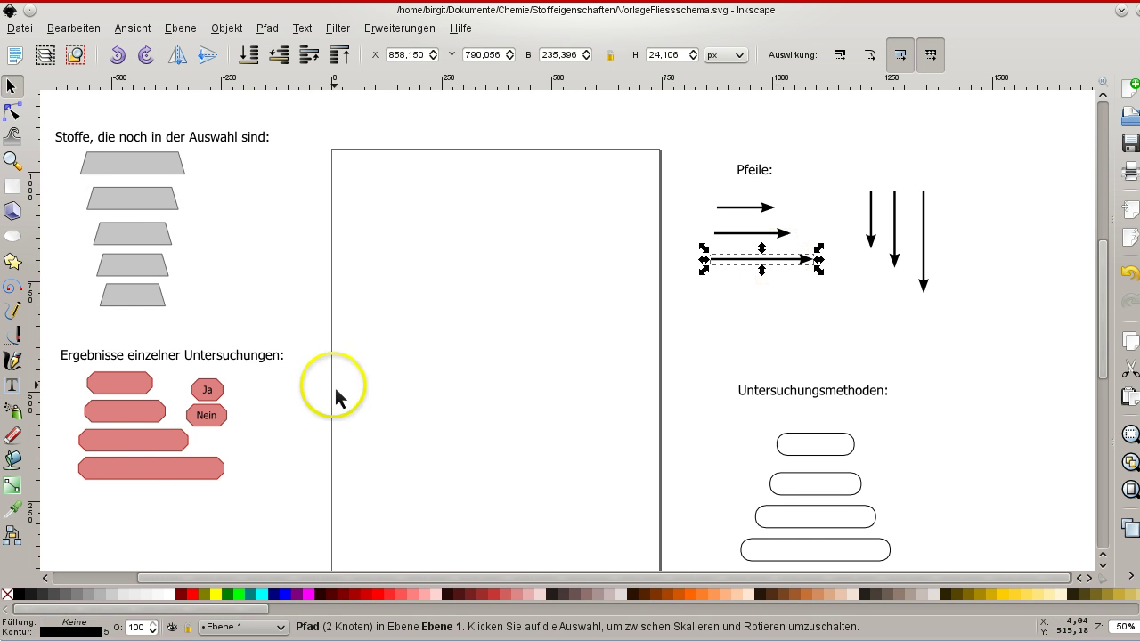
{"action": "left_click", "coordinate": [161, 443]}
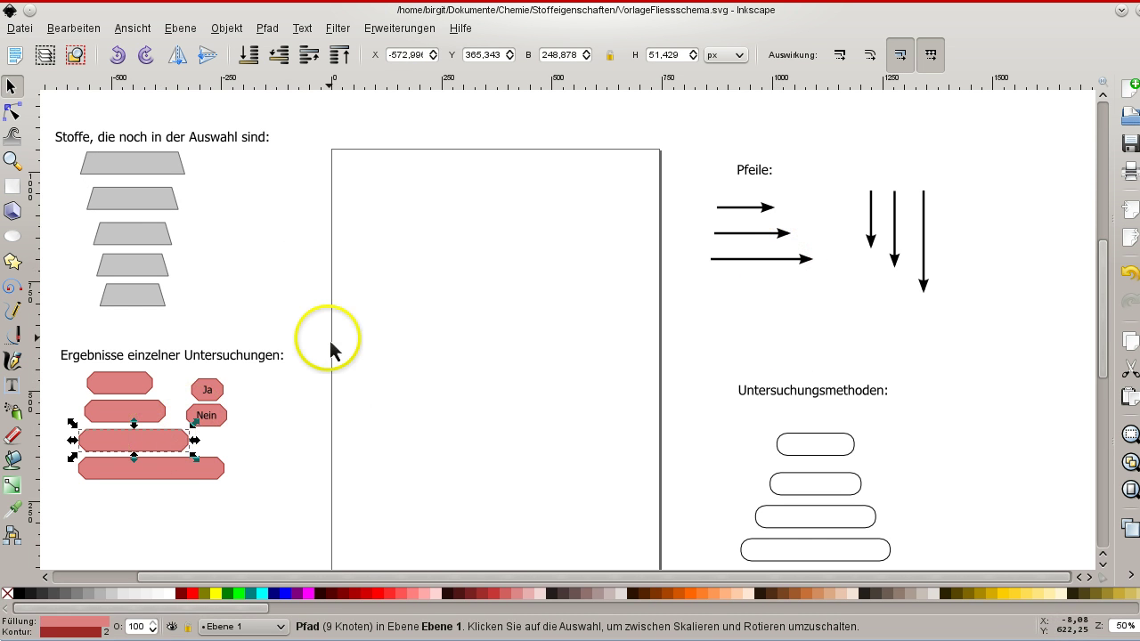
{"action": "left_click", "coordinate": [102, 34]}
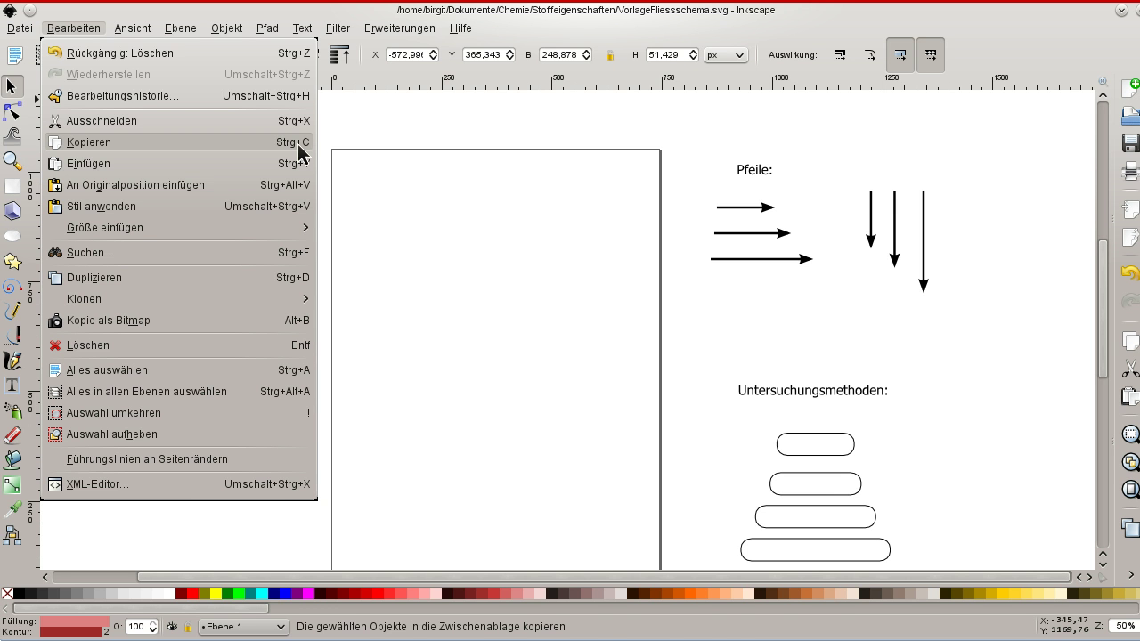
{"action": "left_click", "coordinate": [209, 21]}
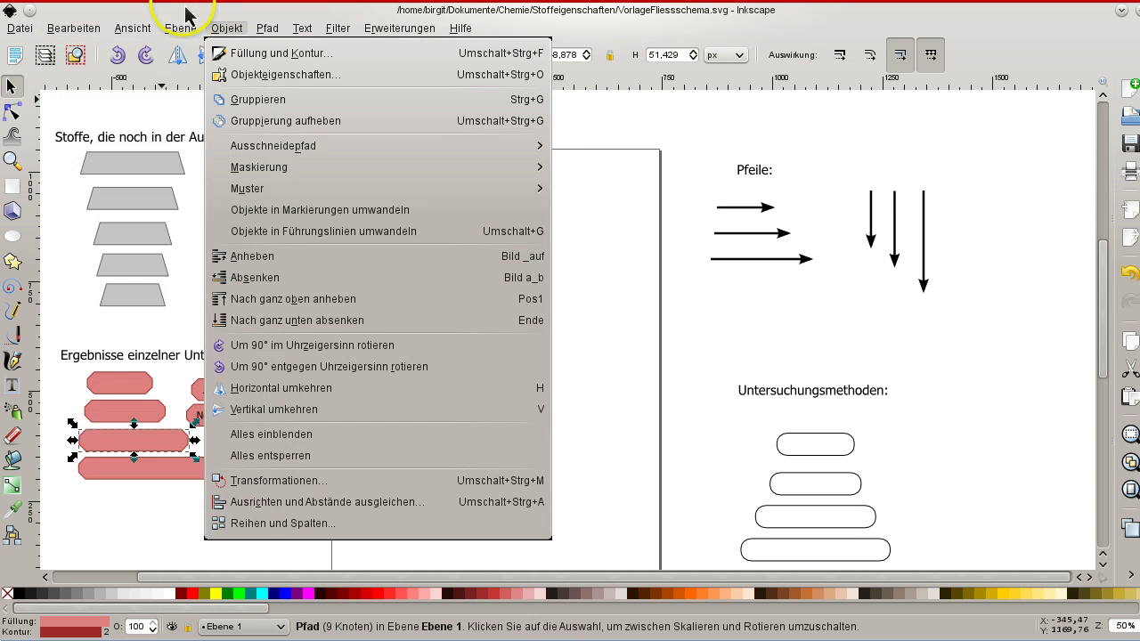
{"action": "left_click", "coordinate": [128, 256]}
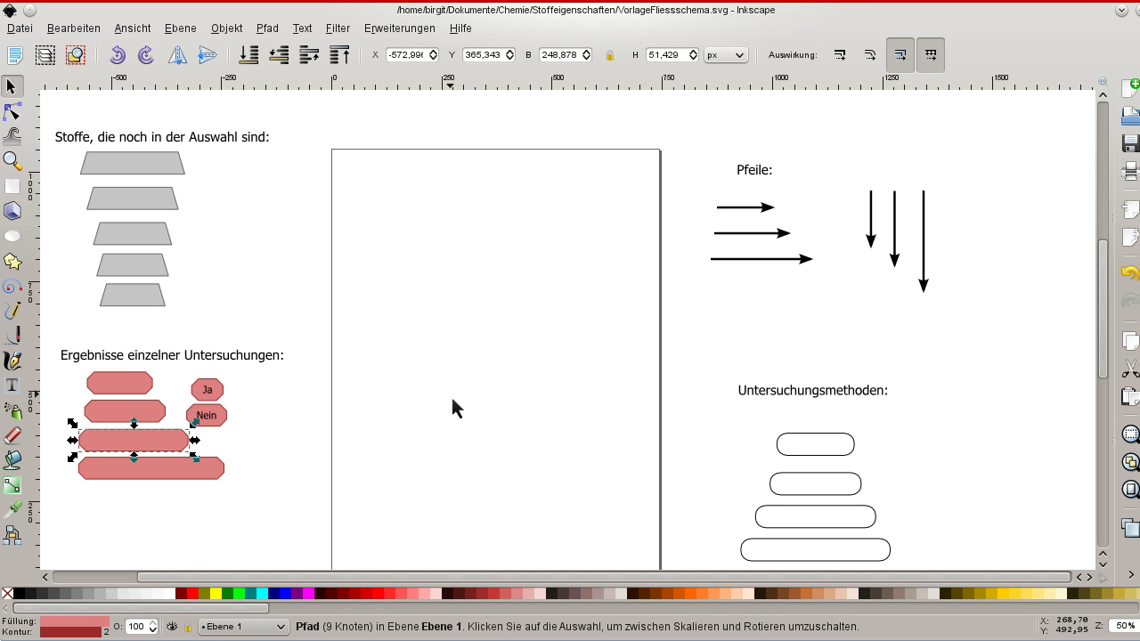
Paste the red result box and move it to the upper middle of the page
{"action": "key", "text": "ctrl"}
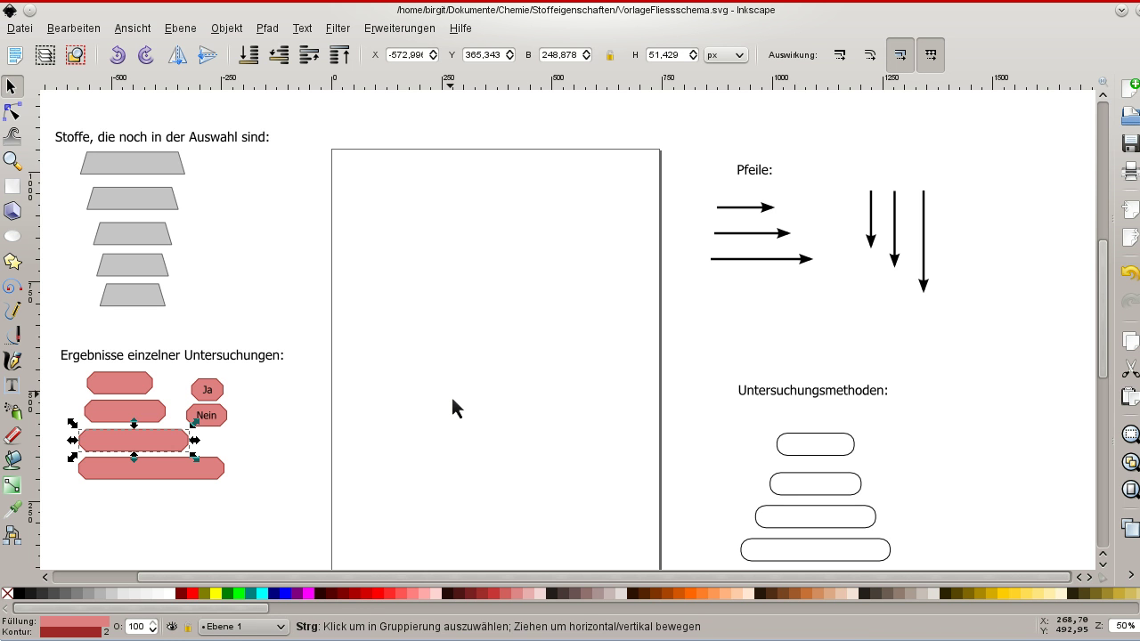
{"action": "key", "text": "ctrl+v"}
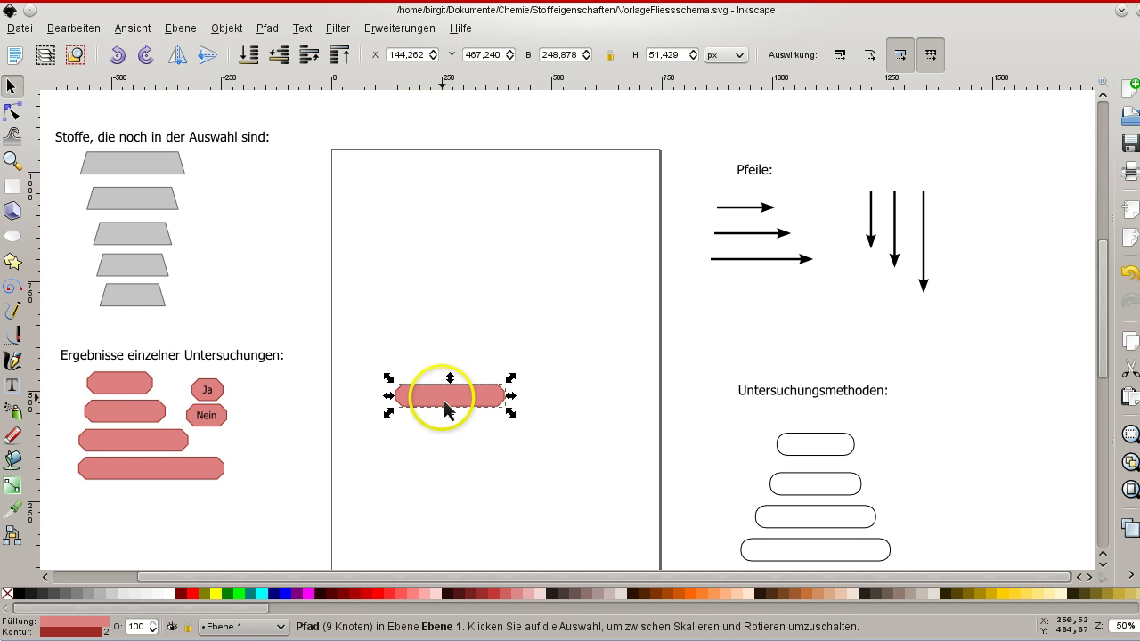
{"action": "mouse_move", "coordinate": [453, 406]}
{"action": "left_mouse_down"}
{"action": "mouse_move", "coordinate": [439, 358]}
{"action": "mouse_move", "coordinate": [413, 364]}
{"action": "mouse_move", "coordinate": [447, 367]}
{"action": "left_mouse_up"}
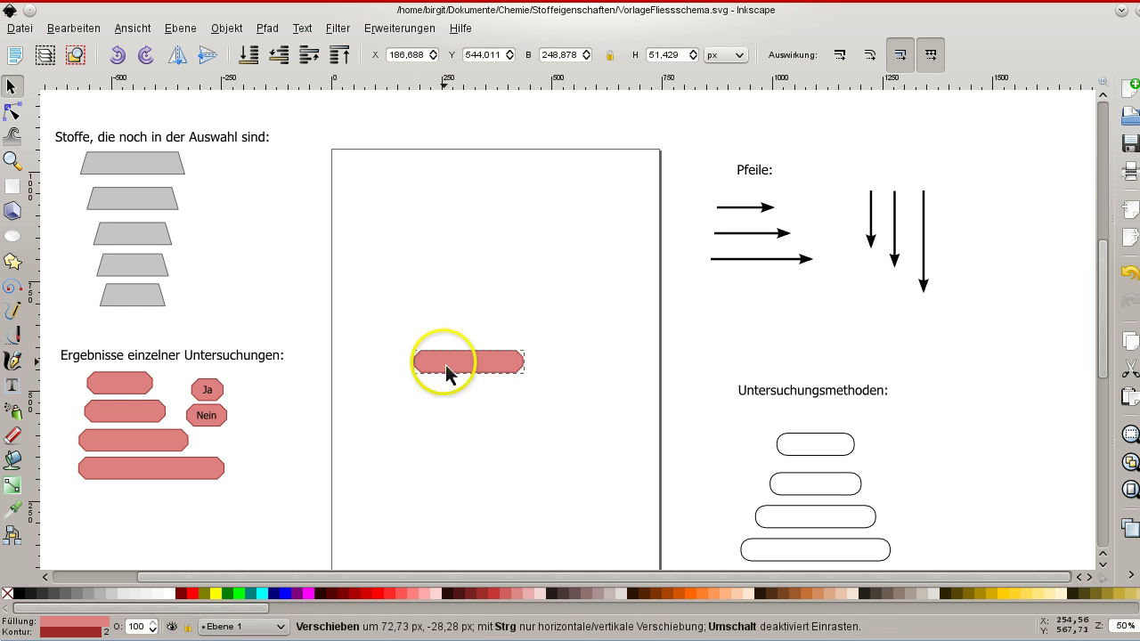
{"action": "scroll", "coordinate": [565, 350], "scroll_direction": "down", "scroll_amount": 3}
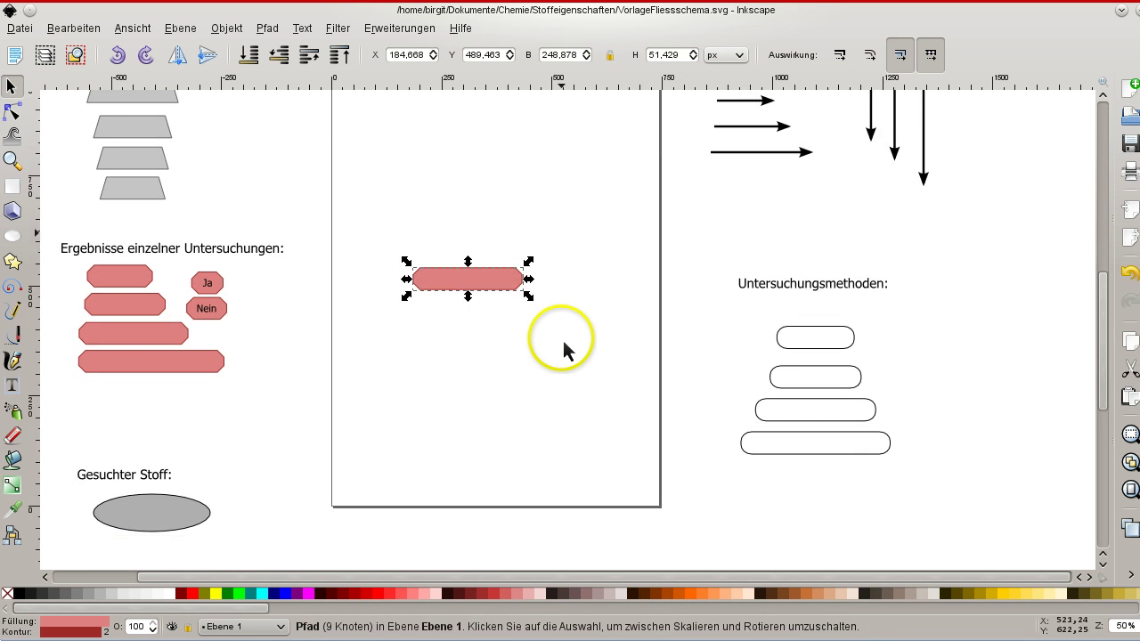
Copy the small rounded method box and place a copy just below the red box
{"action": "left_click", "coordinate": [820, 345]}
{"action": "key", "text": "ctrl"}
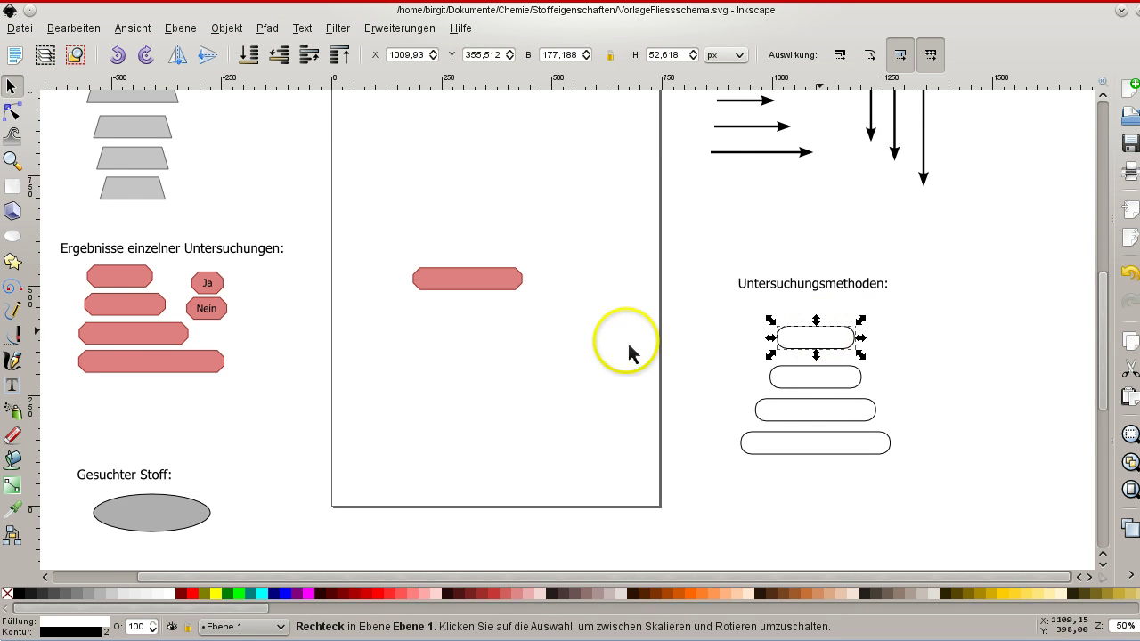
{"action": "left_click", "coordinate": [462, 327]}
{"action": "key", "text": "ctrl+v"}
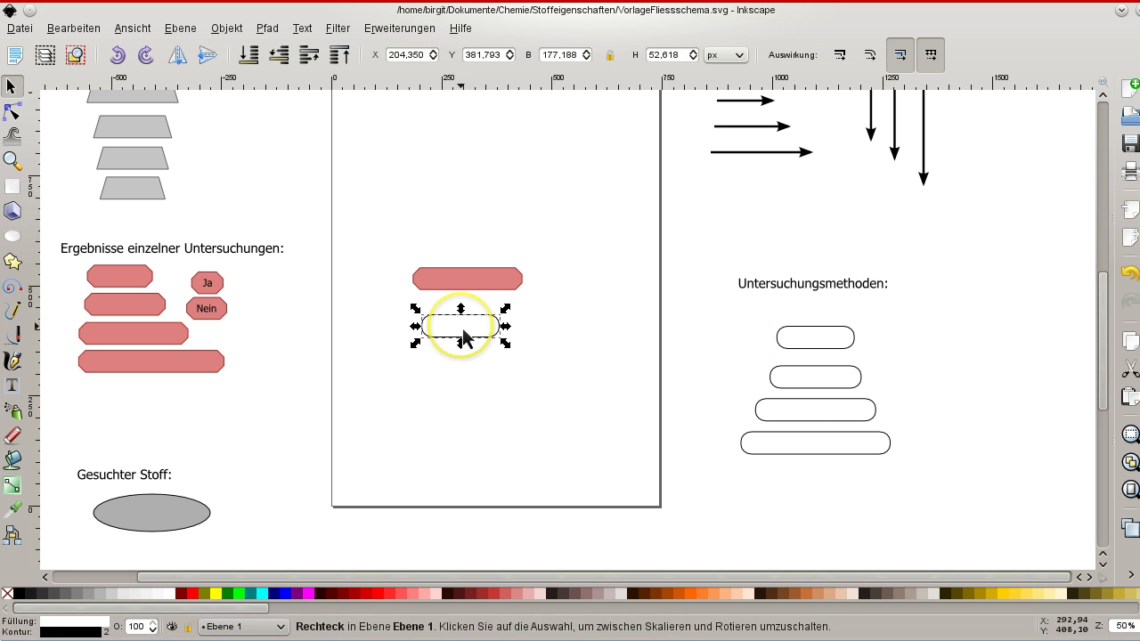
{"action": "left_click_drag", "start_coordinate": [464, 311], "coordinate": [496, 319]}
{"action": "scroll", "coordinate": [588, 311], "scroll_direction": "up", "scroll_amount": 1}
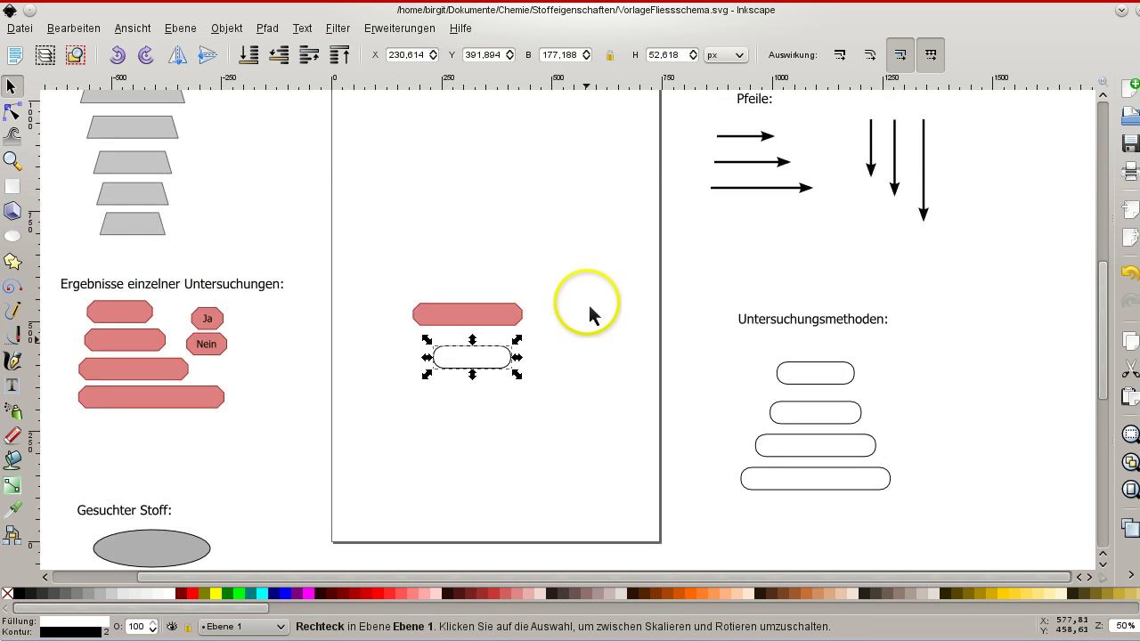
{"action": "scroll", "coordinate": [606, 308], "scroll_direction": "up", "scroll_amount": 3}
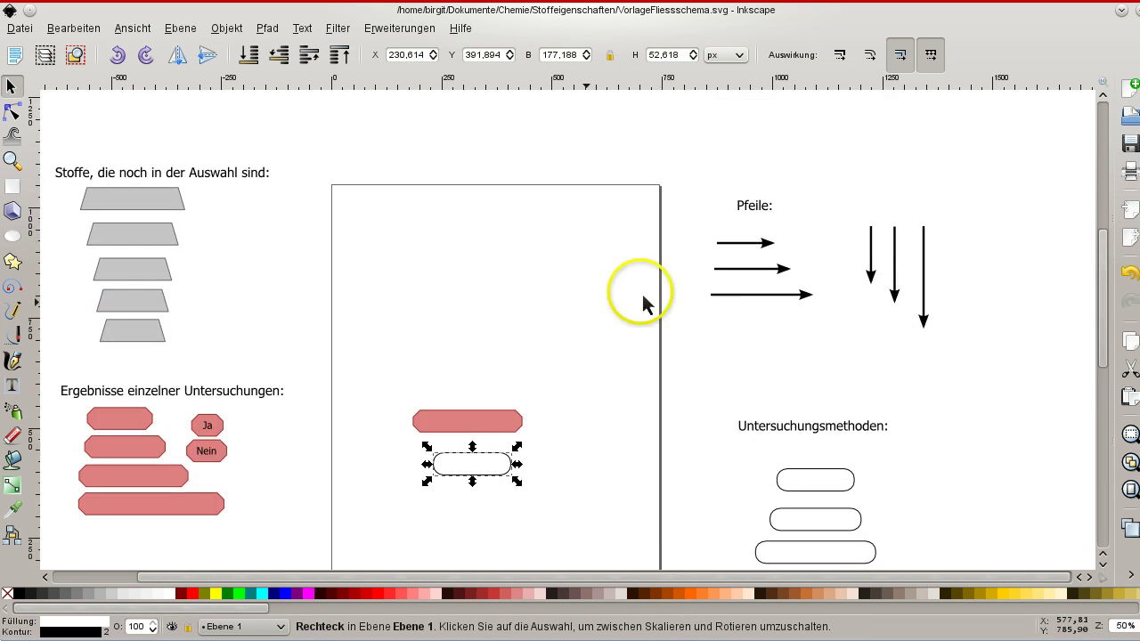
Copy the short vertical arrow and place it just above the red box
{"action": "left_click", "coordinate": [869, 267]}
{"action": "key", "text": "ctrl+c"}
{"action": "key", "text": "ctrl+v"}
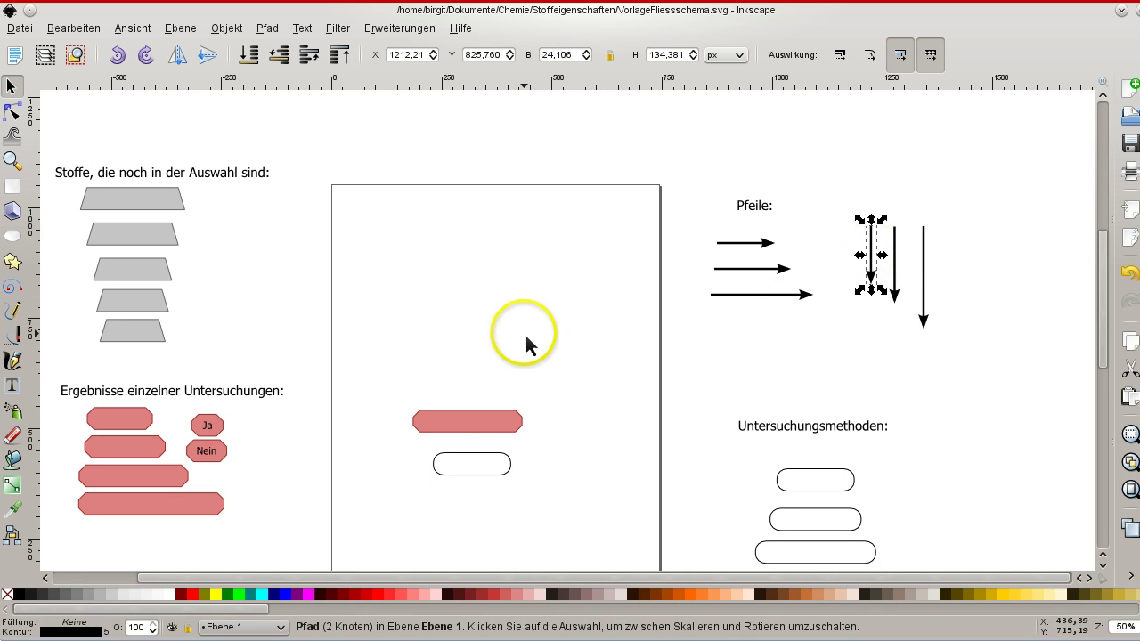
{"action": "left_click_drag", "start_coordinate": [524, 339], "coordinate": [527, 341]}
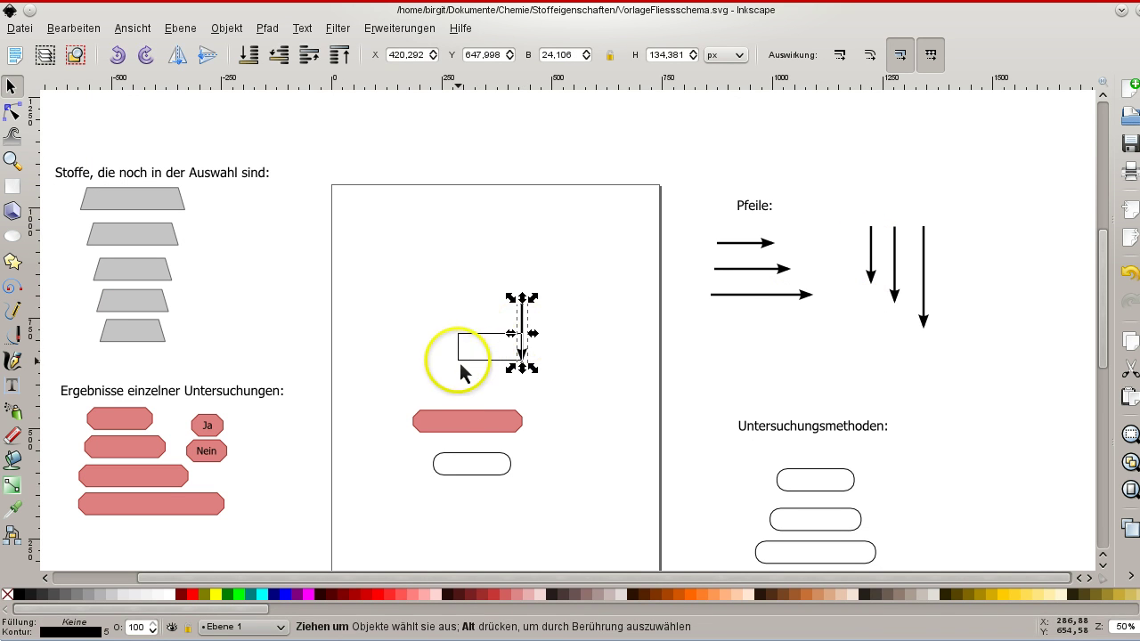
{"action": "left_click", "coordinate": [458, 358]}
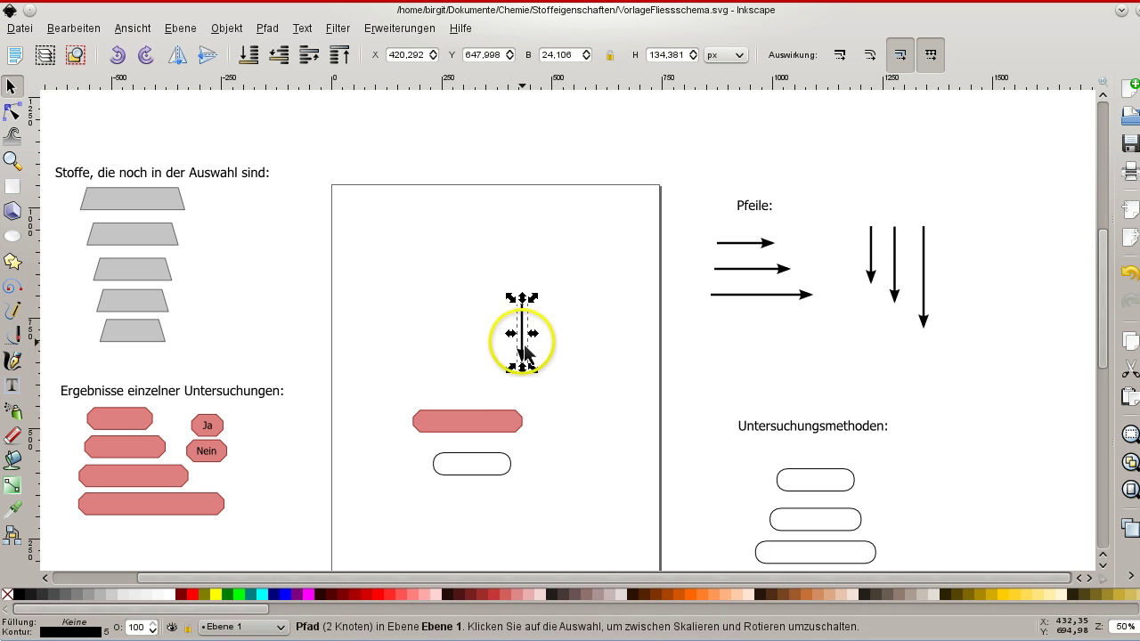
{"action": "left_click_drag", "start_coordinate": [524, 359], "coordinate": [466, 395]}
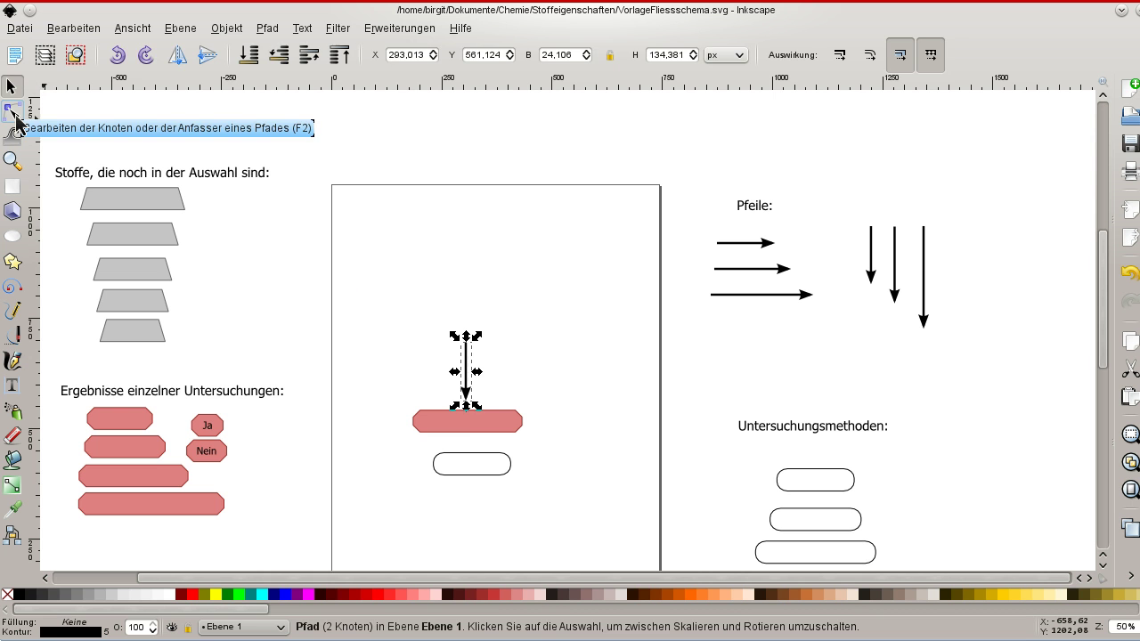
Edit the arrow's nodes so it slants diagonally down-left onto the red box
{"action": "left_click", "coordinate": [15, 114]}
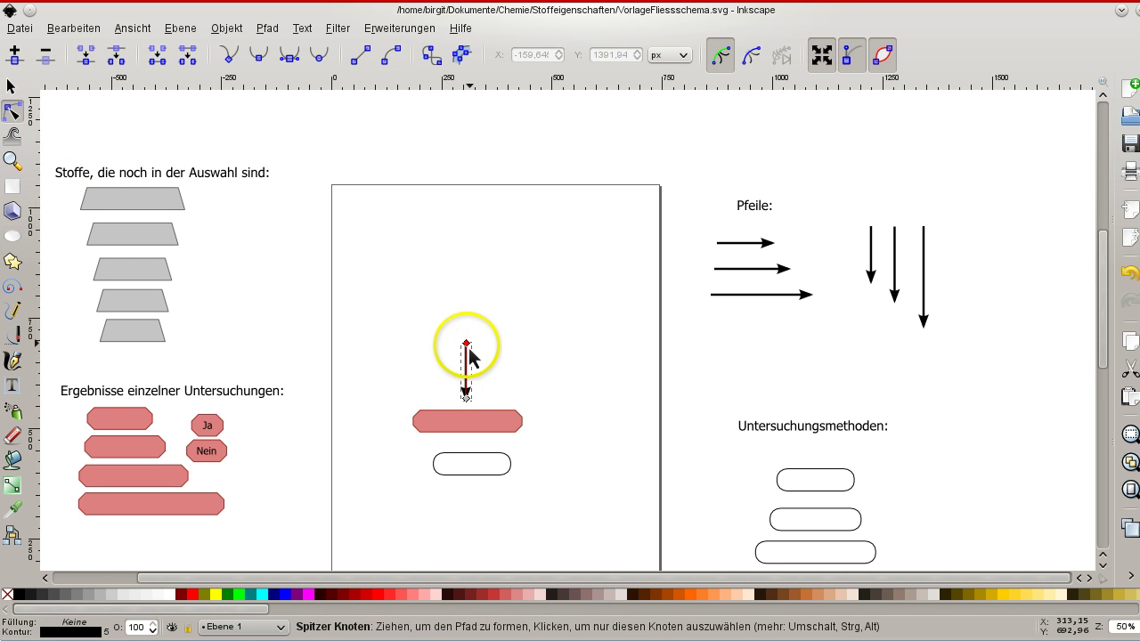
{"action": "mouse_move", "coordinate": [469, 347]}
{"action": "left_mouse_down"}
{"action": "mouse_move", "coordinate": [470, 386]}
{"action": "mouse_move", "coordinate": [462, 377]}
{"action": "mouse_move", "coordinate": [518, 352]}
{"action": "left_mouse_up"}
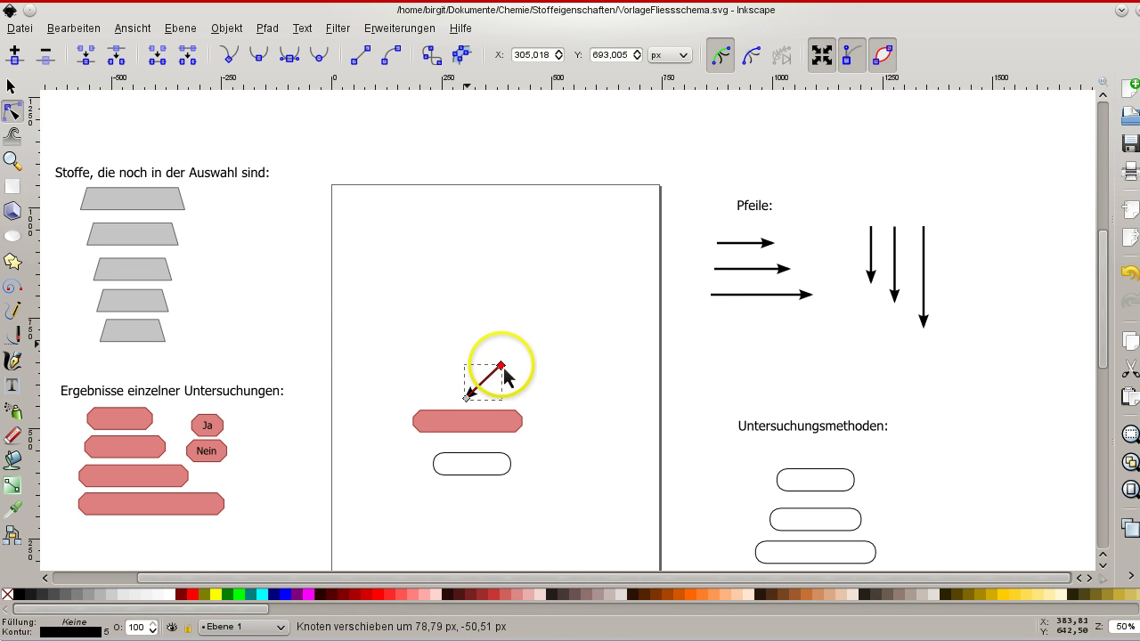
{"action": "left_click_drag", "start_coordinate": [518, 353], "coordinate": [501, 367]}
{"action": "left_click", "coordinate": [12, 86]}
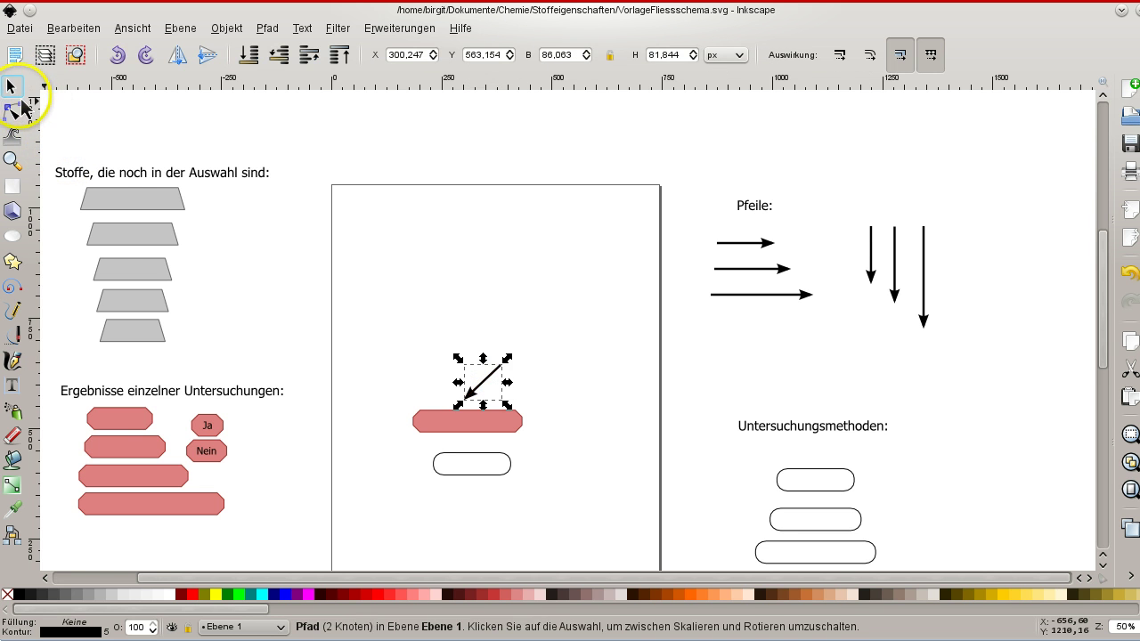
{"action": "scroll", "coordinate": [490, 377], "scroll_direction": "up", "scroll_amount": 2}
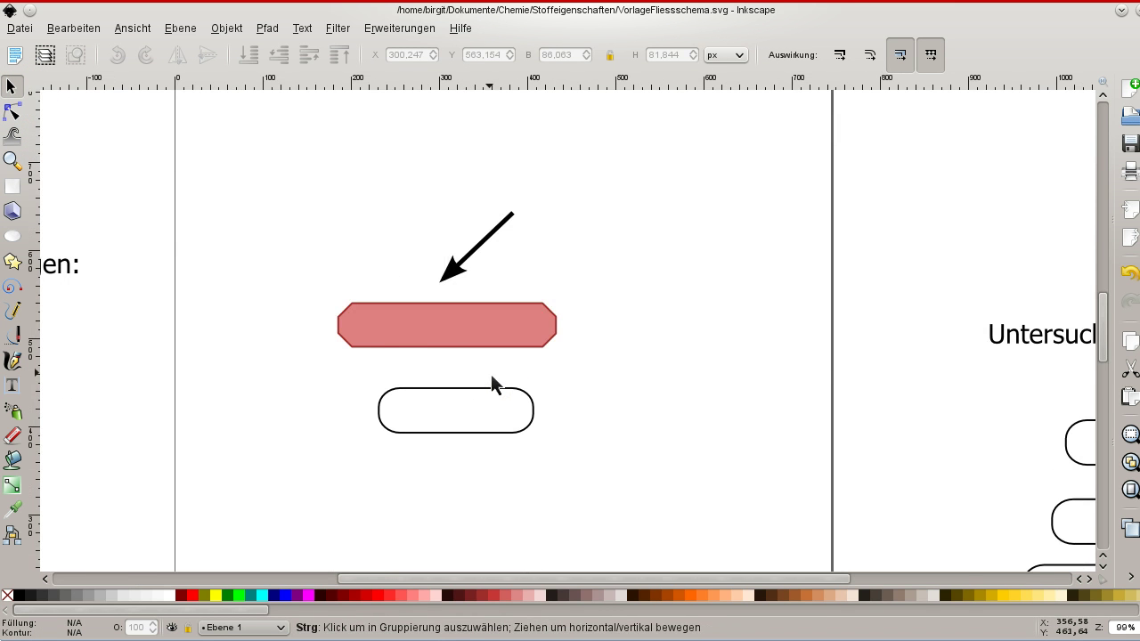
{"action": "scroll", "coordinate": [490, 374], "scroll_direction": "down", "scroll_amount": 1}
{"action": "scroll", "coordinate": [491, 374], "scroll_direction": "down", "scroll_amount": 1}
{"action": "scroll", "coordinate": [491, 377], "scroll_direction": "down", "scroll_amount": 1}
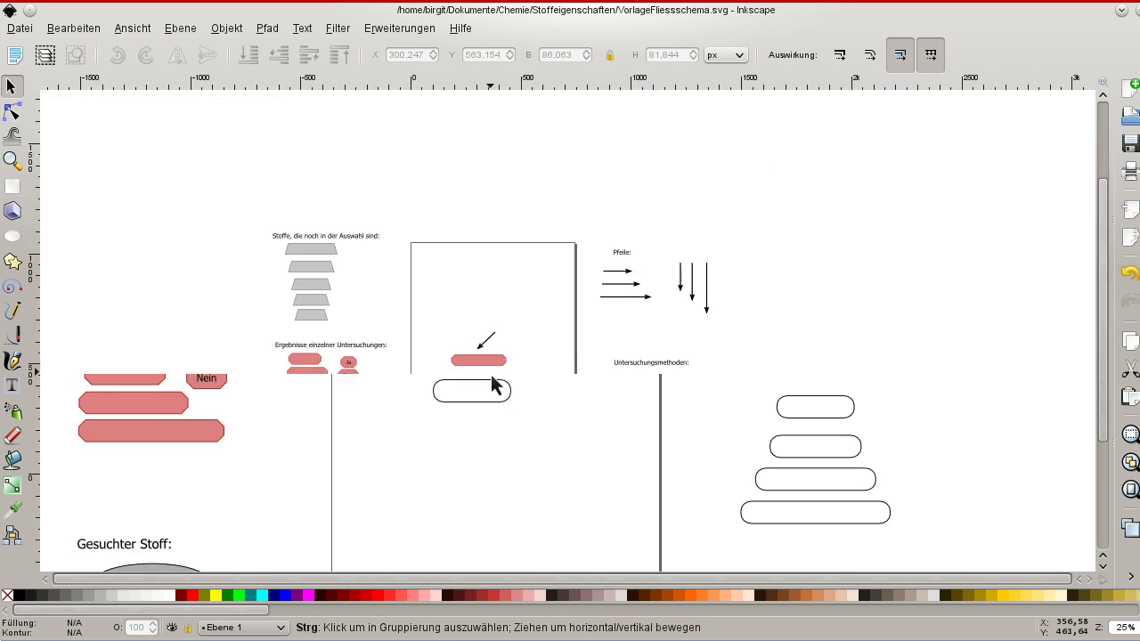
{"action": "scroll", "coordinate": [491, 377], "scroll_direction": "down", "scroll_amount": 1}
{"action": "scroll", "coordinate": [491, 376], "scroll_direction": "up", "scroll_amount": 2}
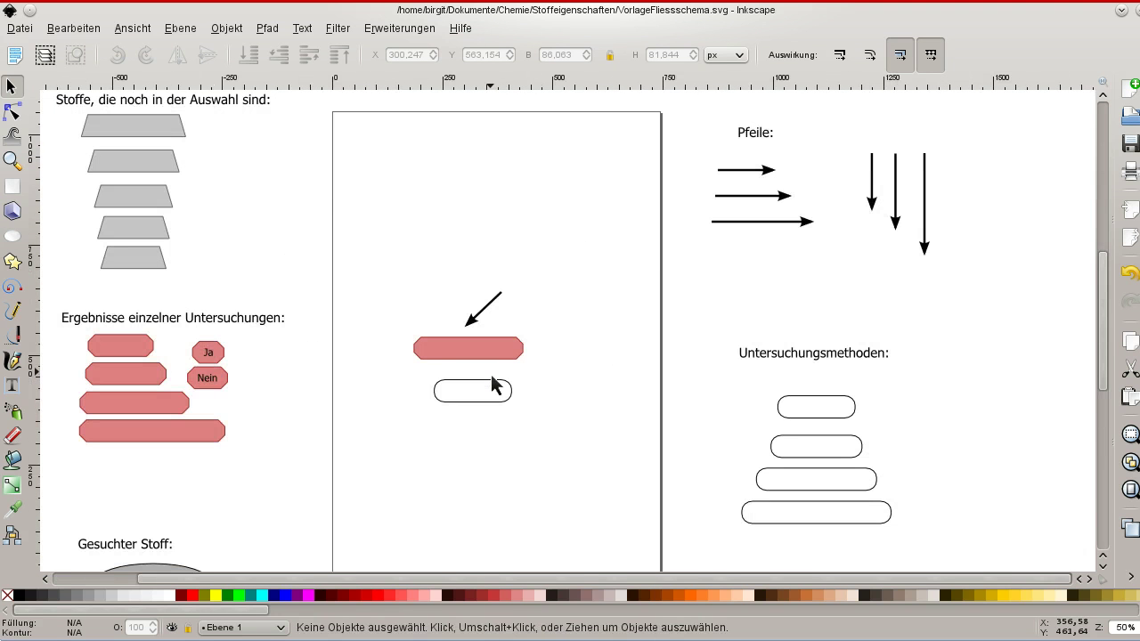
{"action": "left_click", "coordinate": [584, 400]}
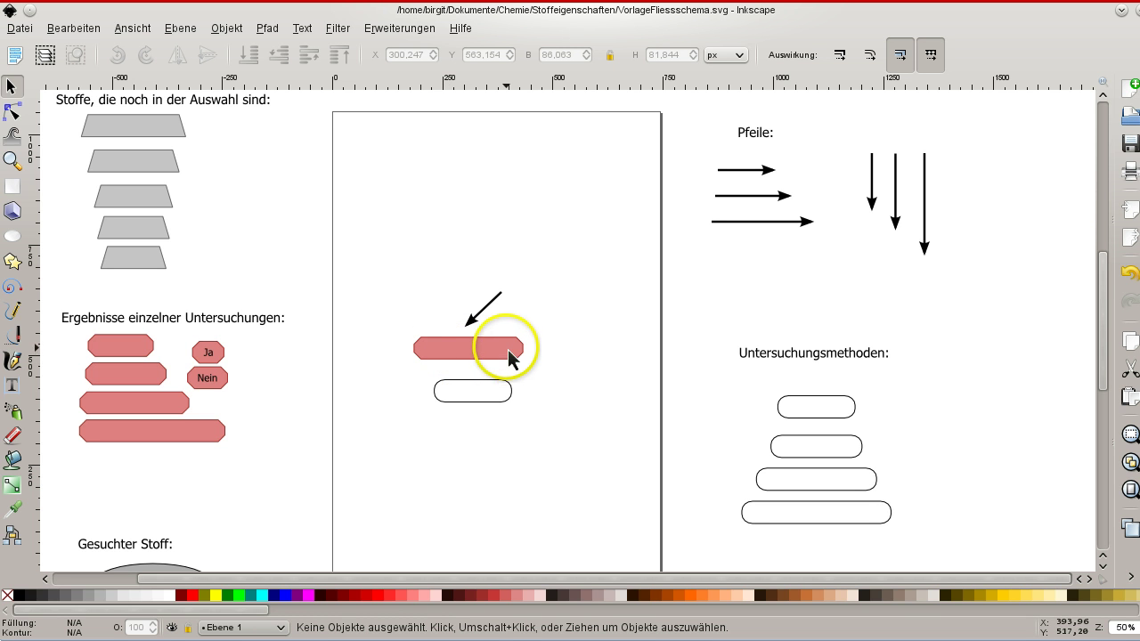
{"action": "key", "text": "ctrl"}
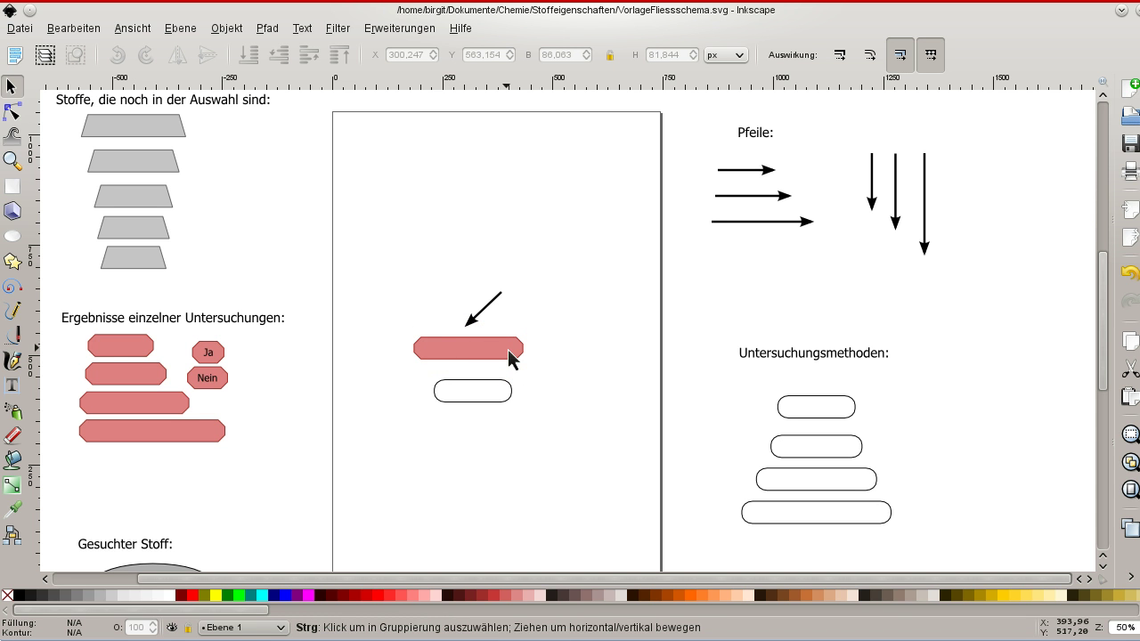
{"action": "scroll", "coordinate": [507, 349], "scroll_direction": "up", "scroll_amount": 4}
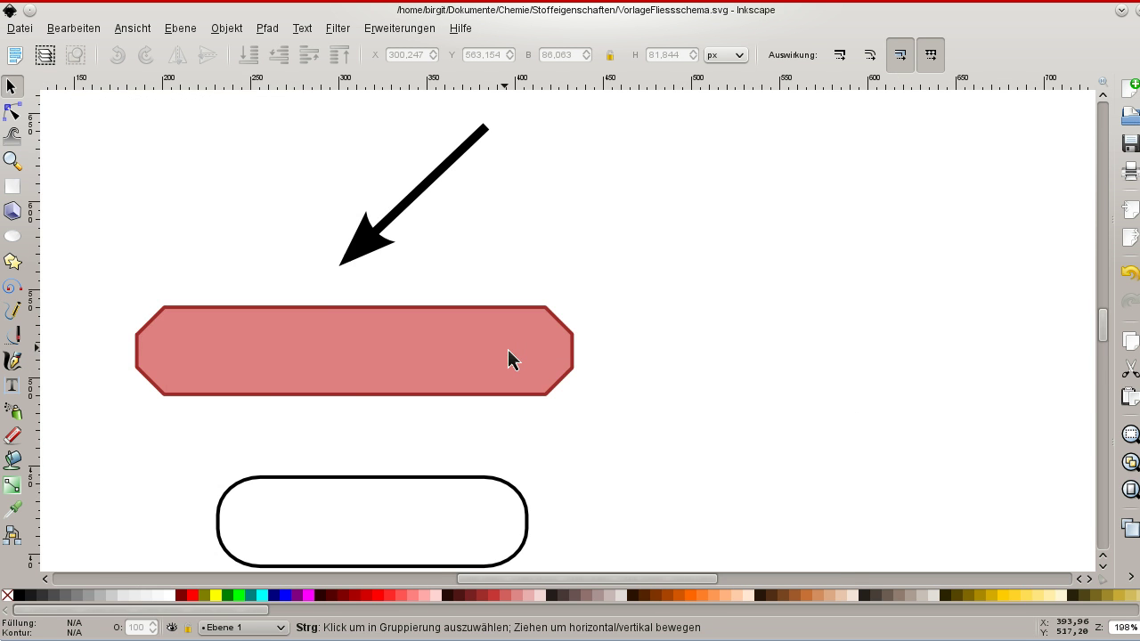
{"action": "scroll", "coordinate": [508, 349], "scroll_direction": "down", "scroll_amount": 4}
{"action": "scroll", "coordinate": [507, 349], "scroll_direction": "up", "scroll_amount": 2}
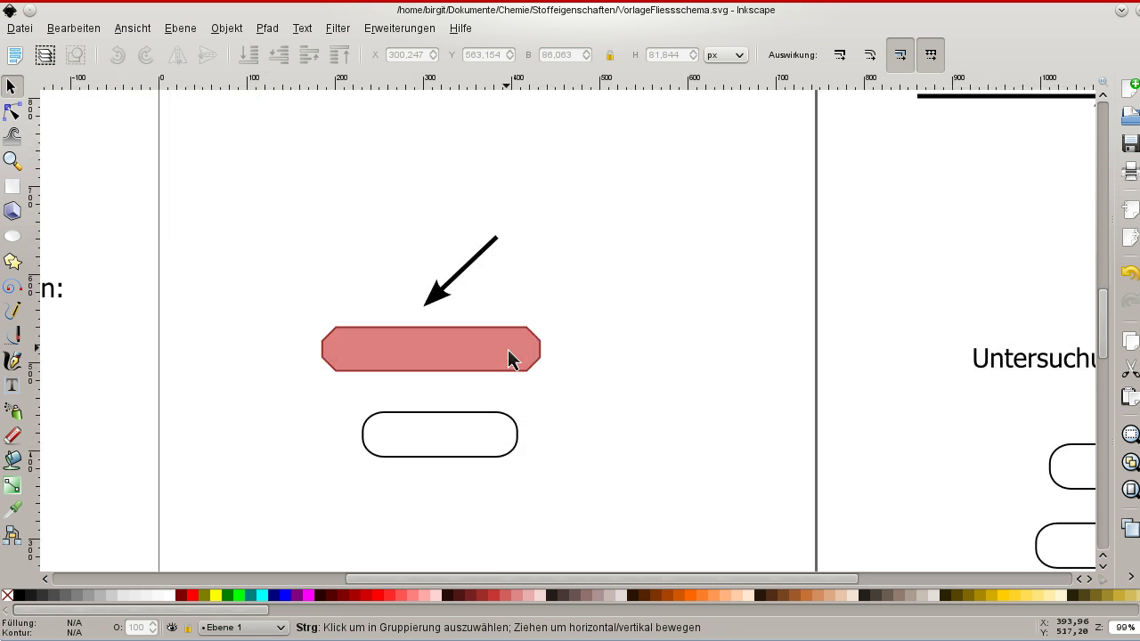
{"action": "left_click", "coordinate": [545, 581]}
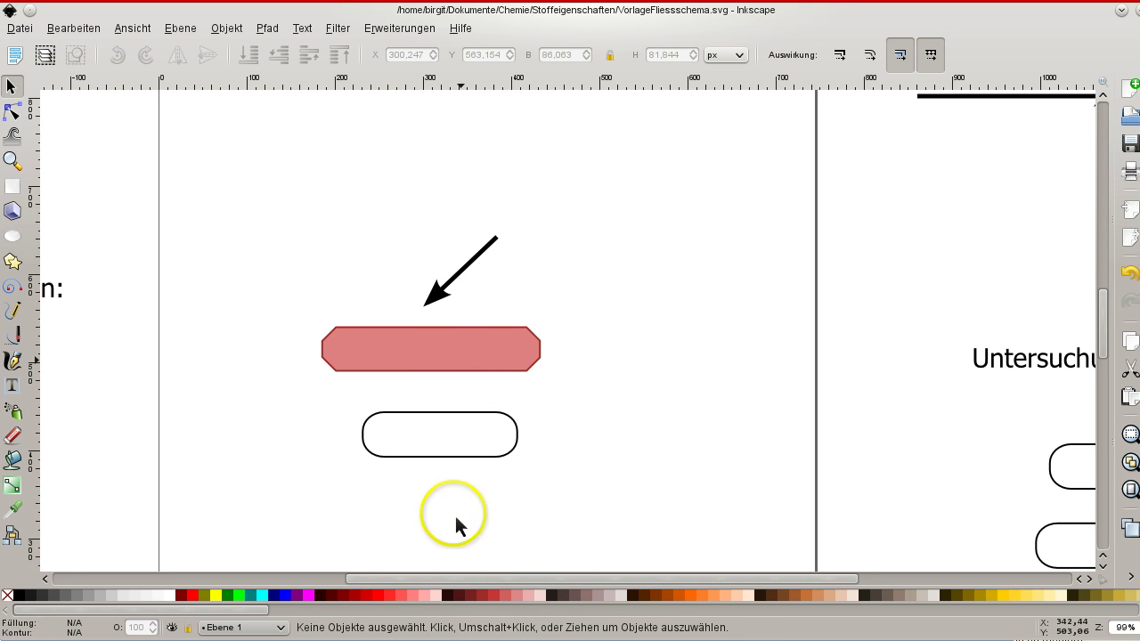
{"action": "mouse_move", "coordinate": [420, 580]}
{"action": "left_mouse_down"}
{"action": "mouse_move", "coordinate": [316, 581]}
{"action": "mouse_move", "coordinate": [593, 581]}
{"action": "mouse_move", "coordinate": [241, 581]}
{"action": "left_mouse_up"}
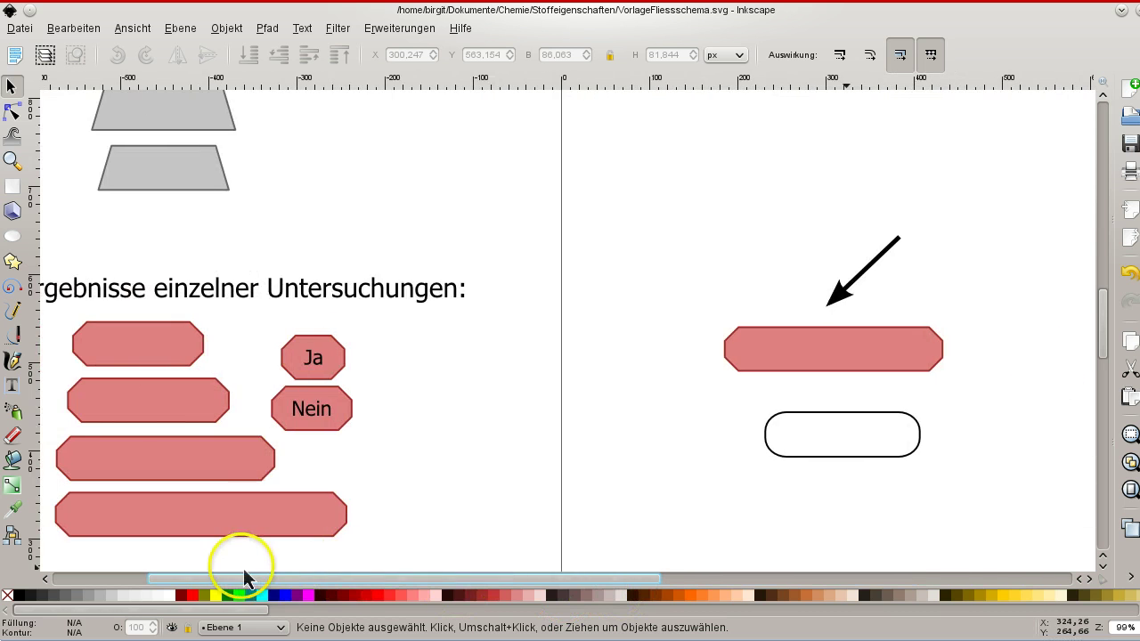
{"action": "mouse_move", "coordinate": [1107, 330]}
{"action": "left_mouse_down"}
{"action": "mouse_move", "coordinate": [1105, 191]}
{"action": "mouse_move", "coordinate": [1101, 361]}
{"action": "left_mouse_up"}
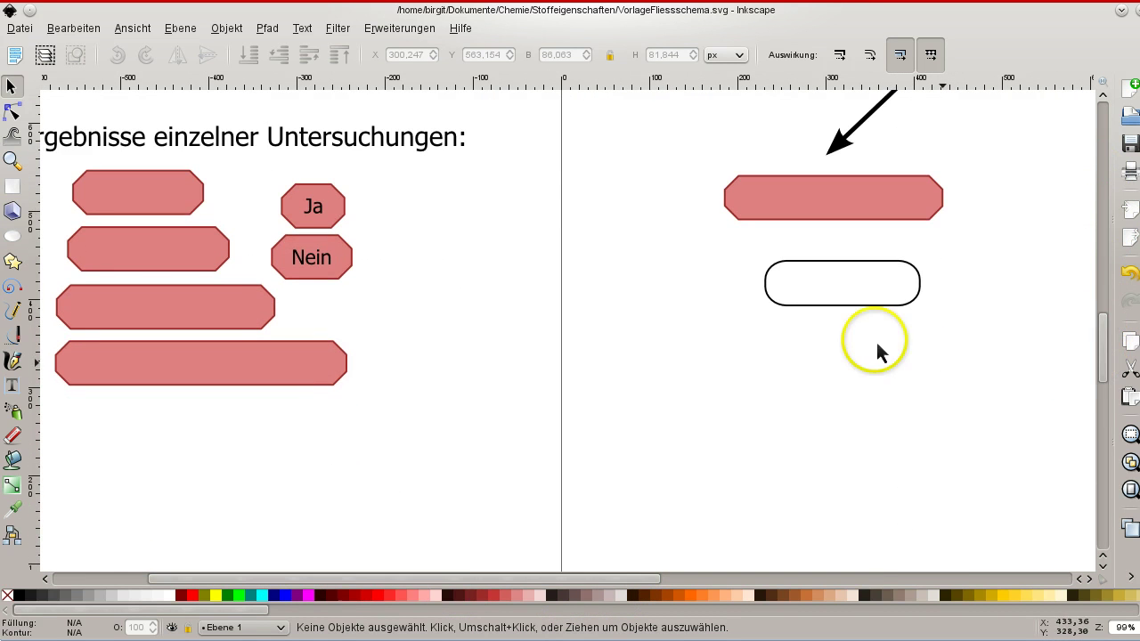
{"action": "scroll", "coordinate": [841, 331], "scroll_direction": "down", "scroll_amount": 1, "text": "ctrl"}
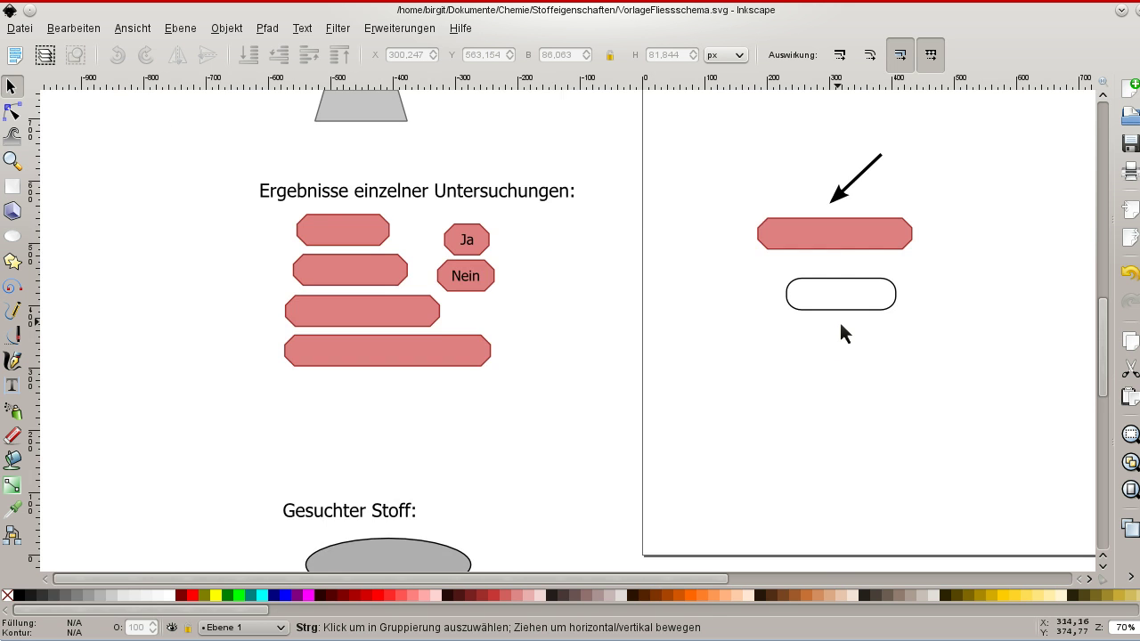
{"action": "scroll", "coordinate": [841, 326], "scroll_direction": "down", "scroll_amount": 1, "text": "ctrl"}
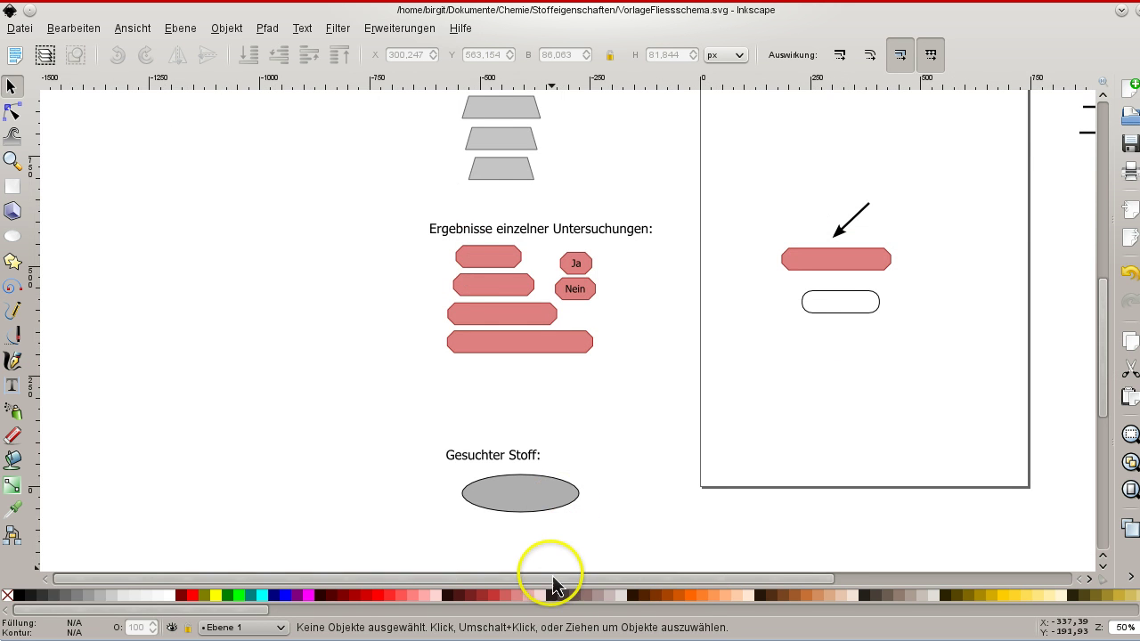
{"action": "left_click_drag", "start_coordinate": [553, 580], "coordinate": [773, 561]}
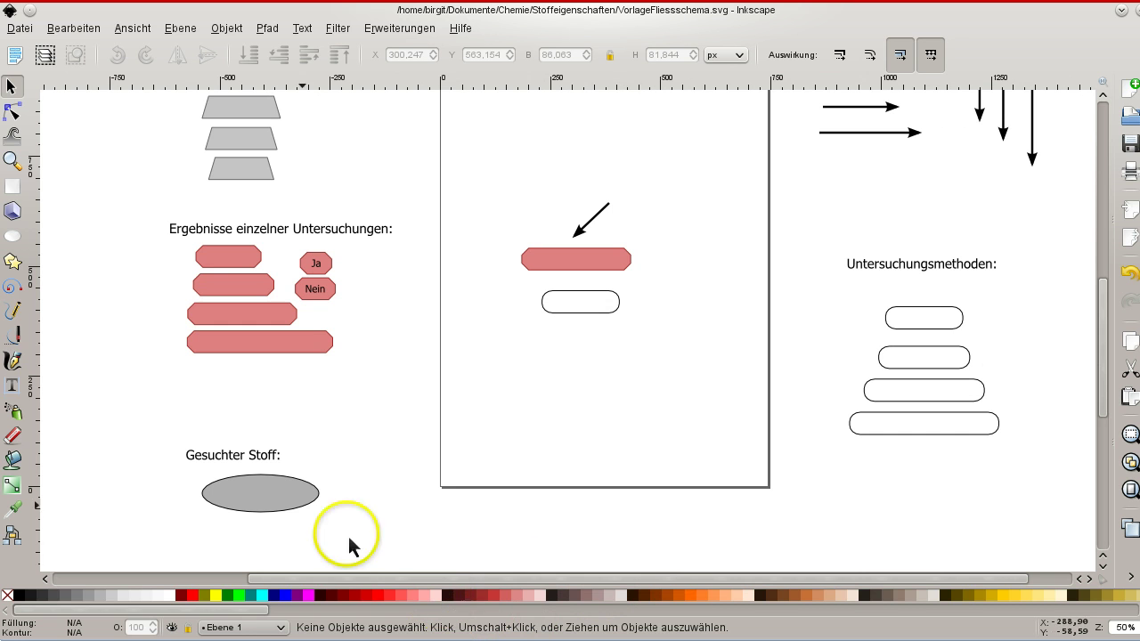
Create a 20 px text reading 'Testtext' just below the rounded method box
{"action": "left_click", "coordinate": [12, 385]}
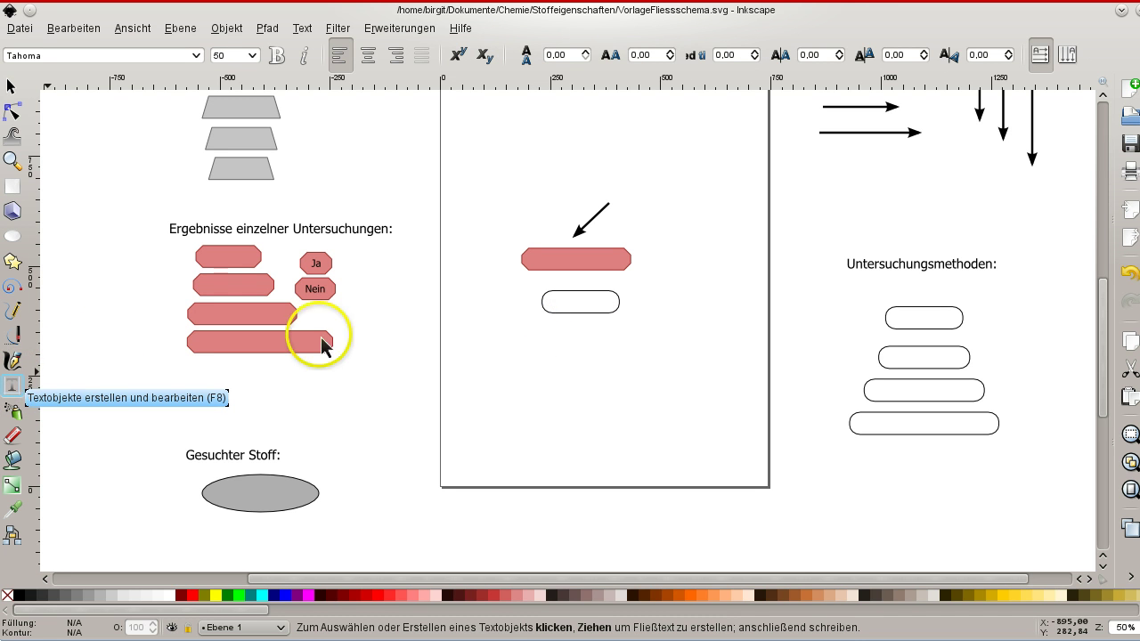
{"action": "left_click", "coordinate": [513, 343]}
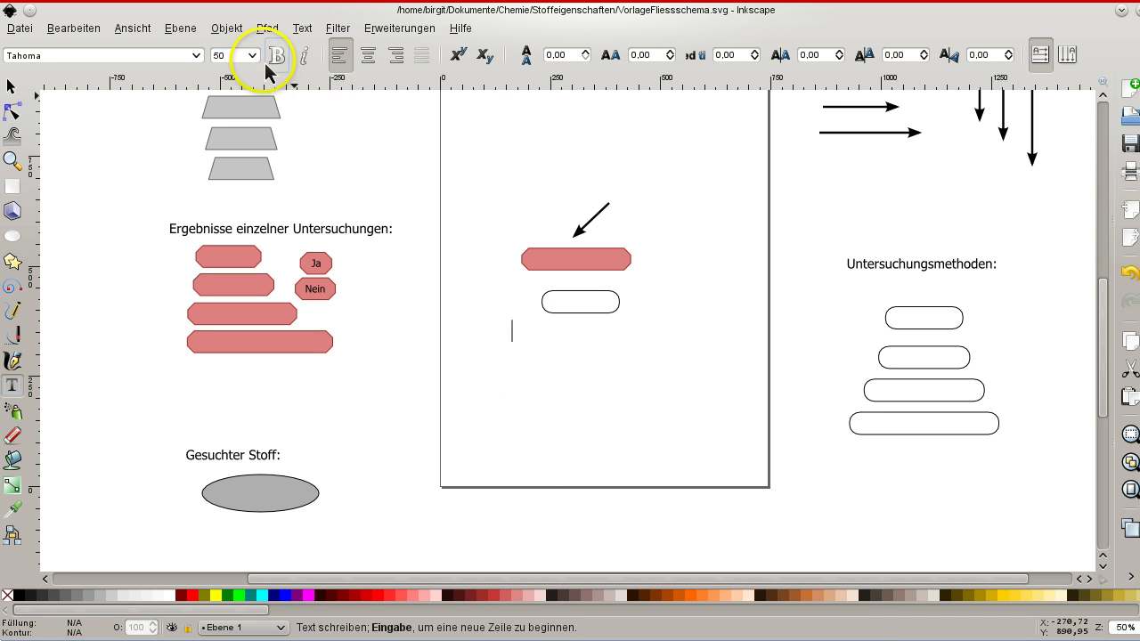
{"action": "double_click", "coordinate": [233, 55]}
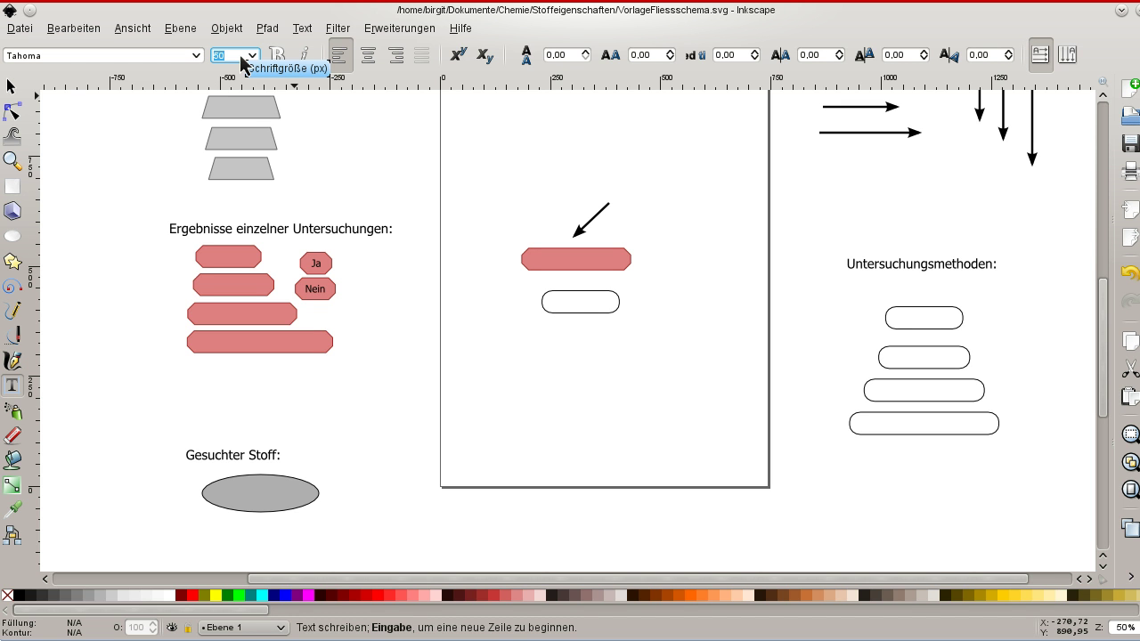
{"action": "type", "text": "2"}
{"action": "type", "text": "Test"}
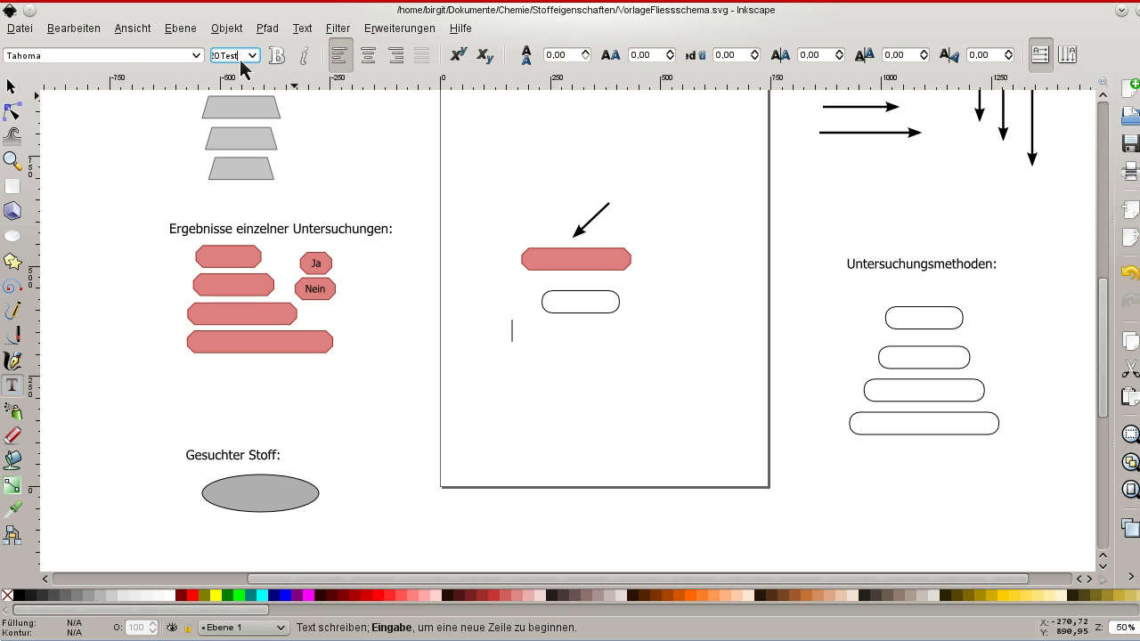
{"action": "key", "text": "BackSpace"}
{"action": "key", "text": "BackSpace"}
{"action": "key", "text": "BackSpace"}
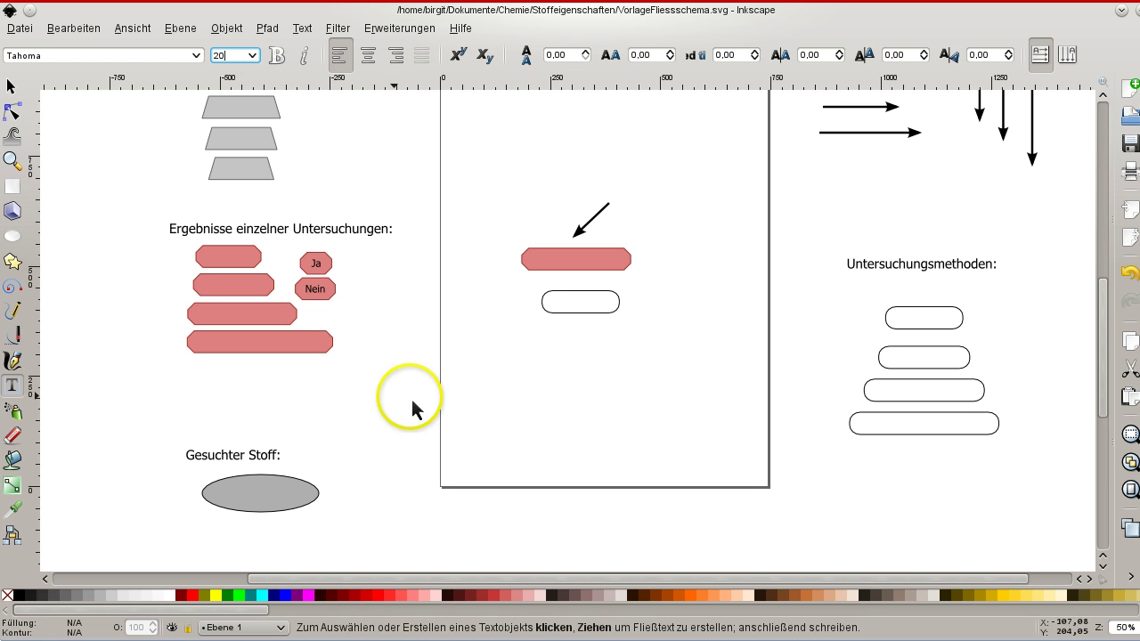
{"action": "left_click", "coordinate": [514, 338]}
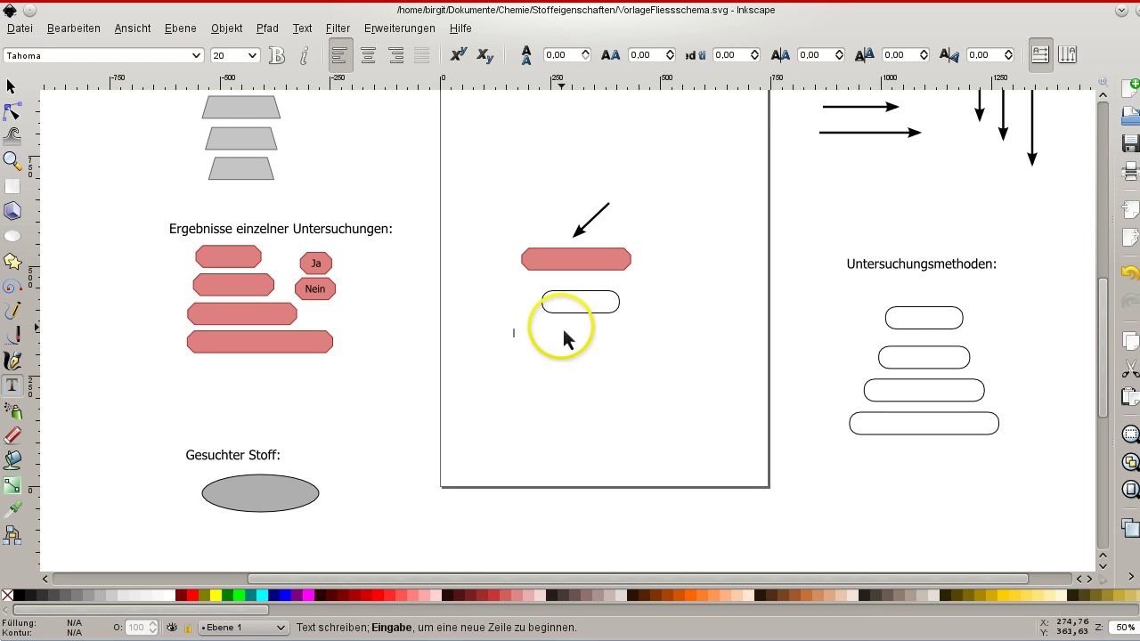
{"action": "type", "text": "Testtext"}
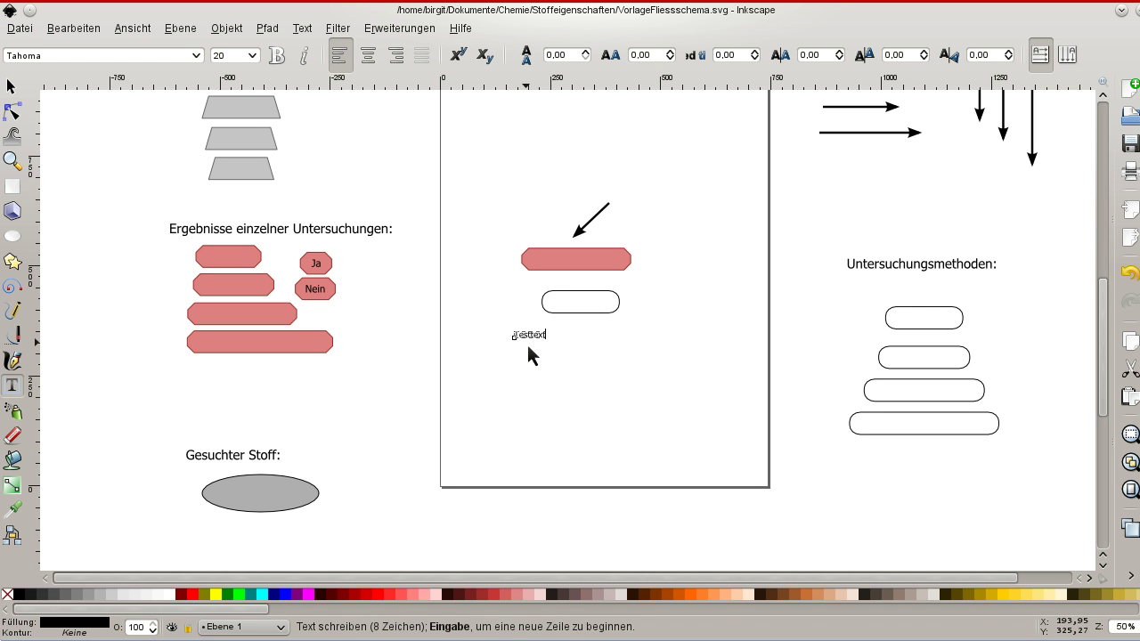
{"action": "left_click", "coordinate": [517, 375]}
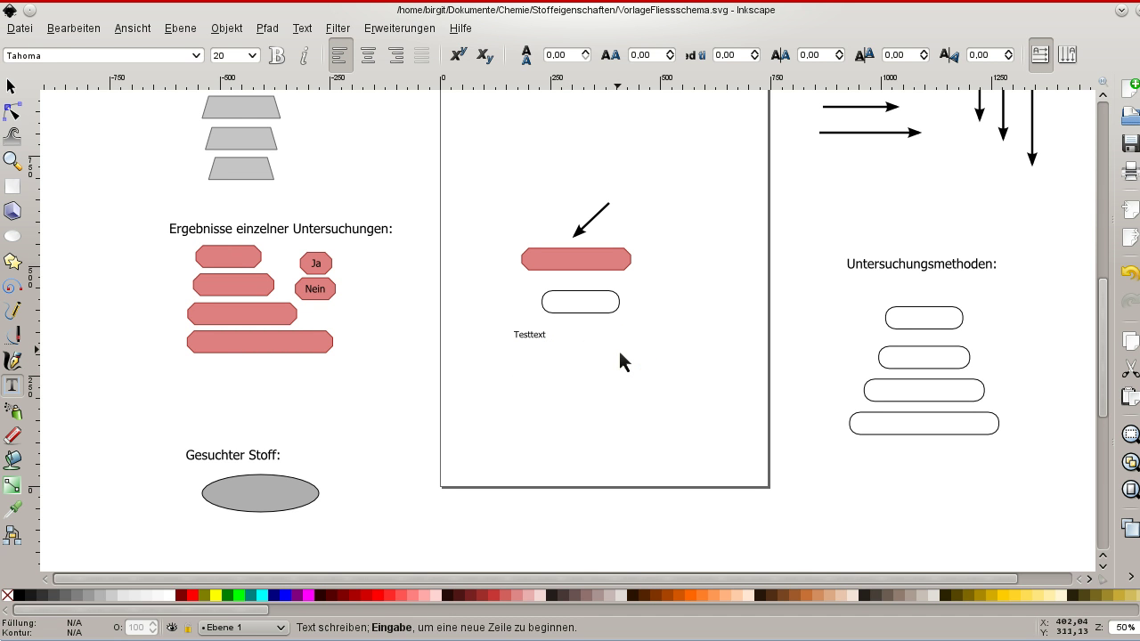
Set the Testtext font size to 30 and move it into the empty rounded box
{"action": "left_click", "coordinate": [227, 56]}
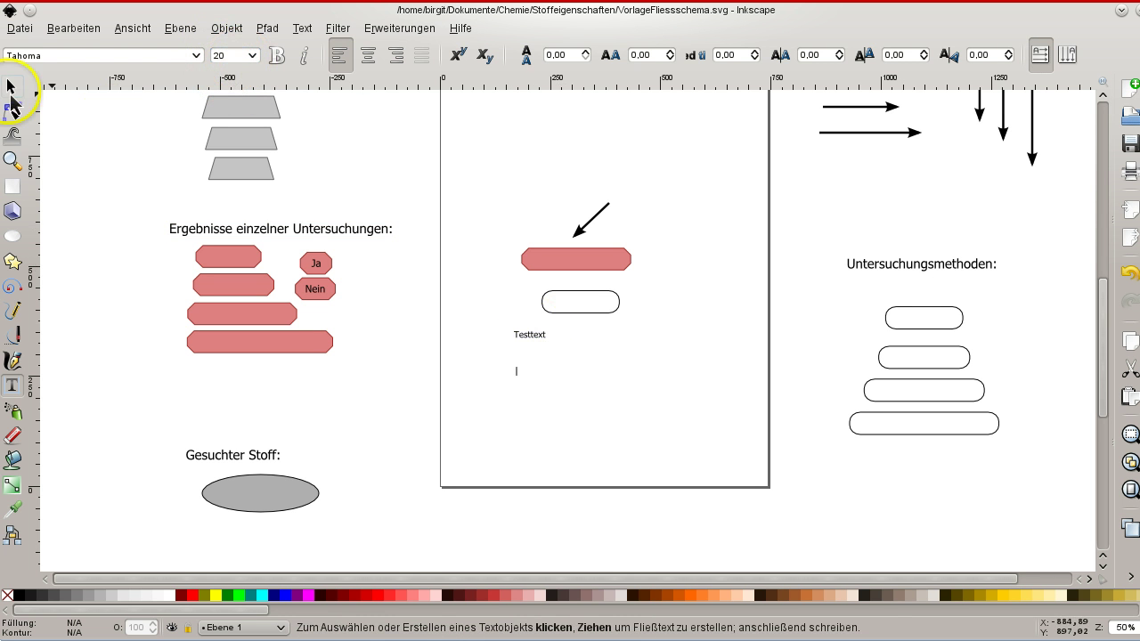
{"action": "left_click", "coordinate": [12, 87]}
{"action": "left_click", "coordinate": [534, 336]}
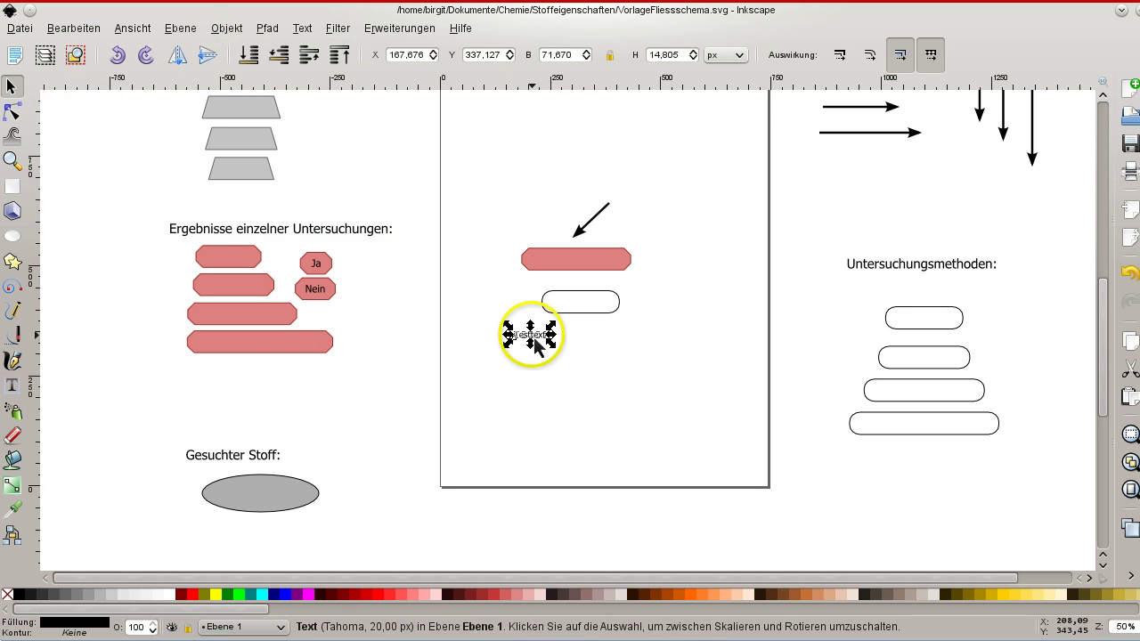
{"action": "left_click", "coordinate": [19, 389]}
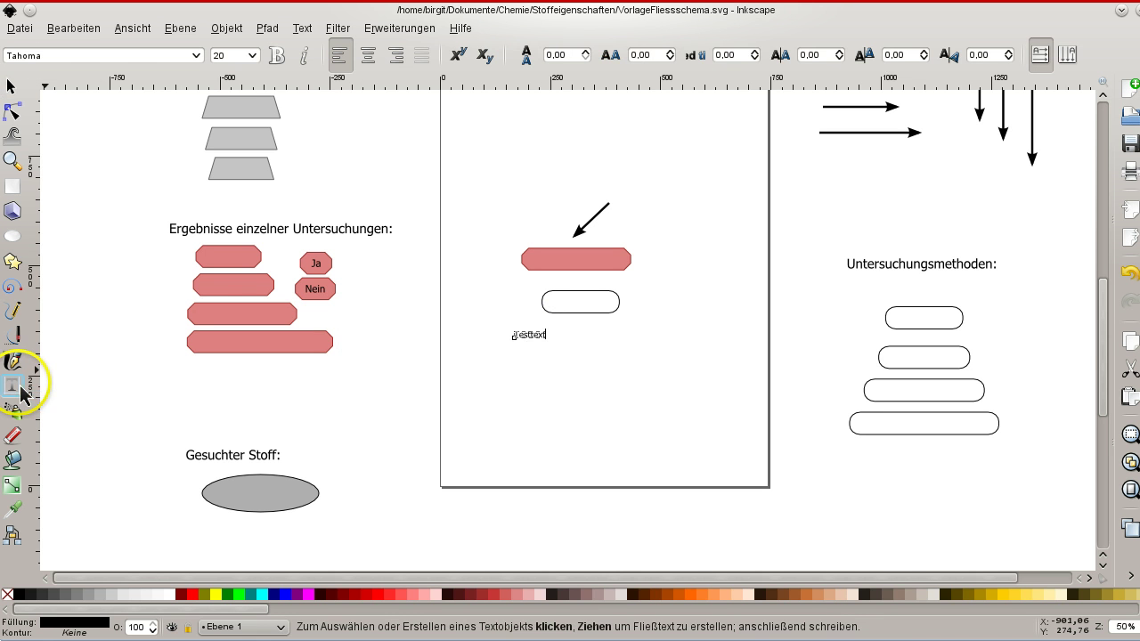
{"action": "left_click", "coordinate": [232, 55]}
{"action": "type", "text": "30"}
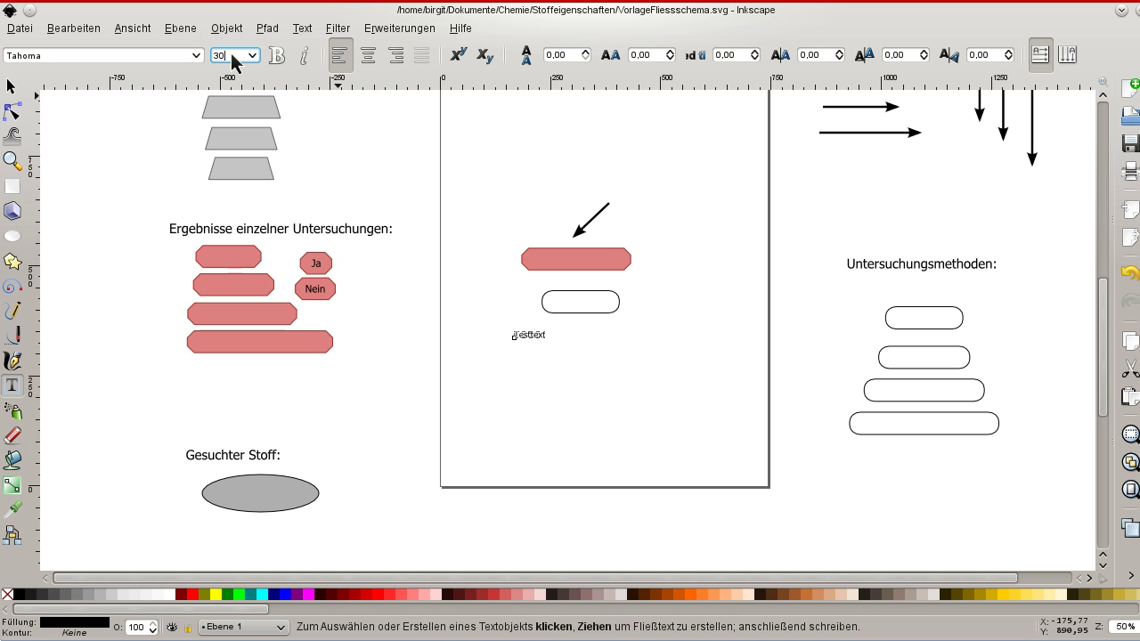
{"action": "key", "text": "Return"}
{"action": "left_click", "coordinate": [235, 55]}
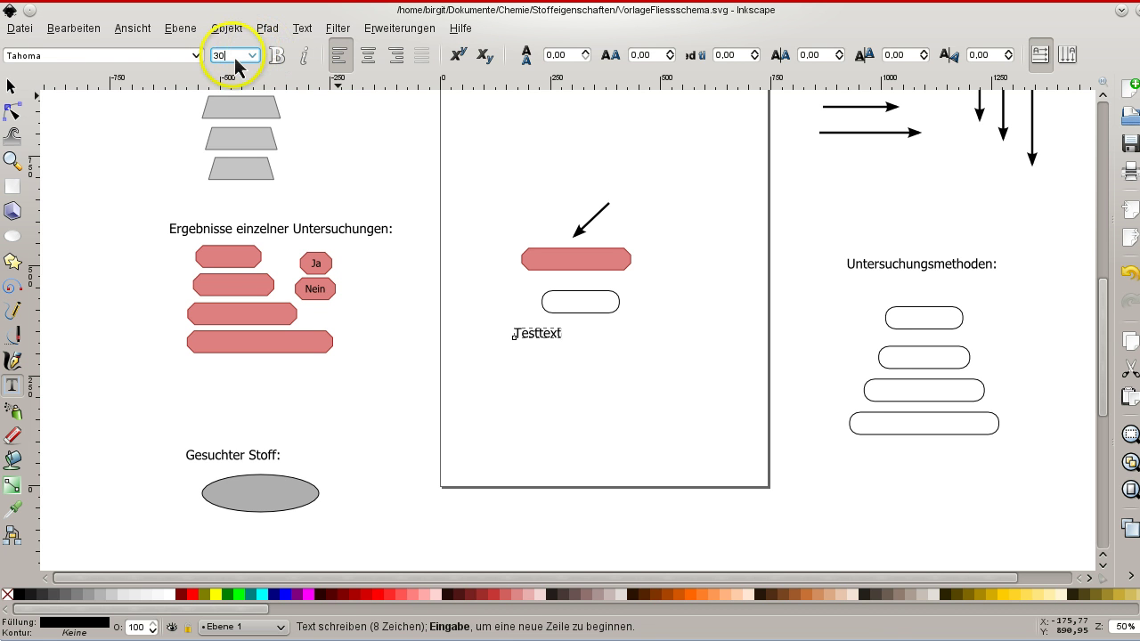
{"action": "left_click", "coordinate": [12, 87]}
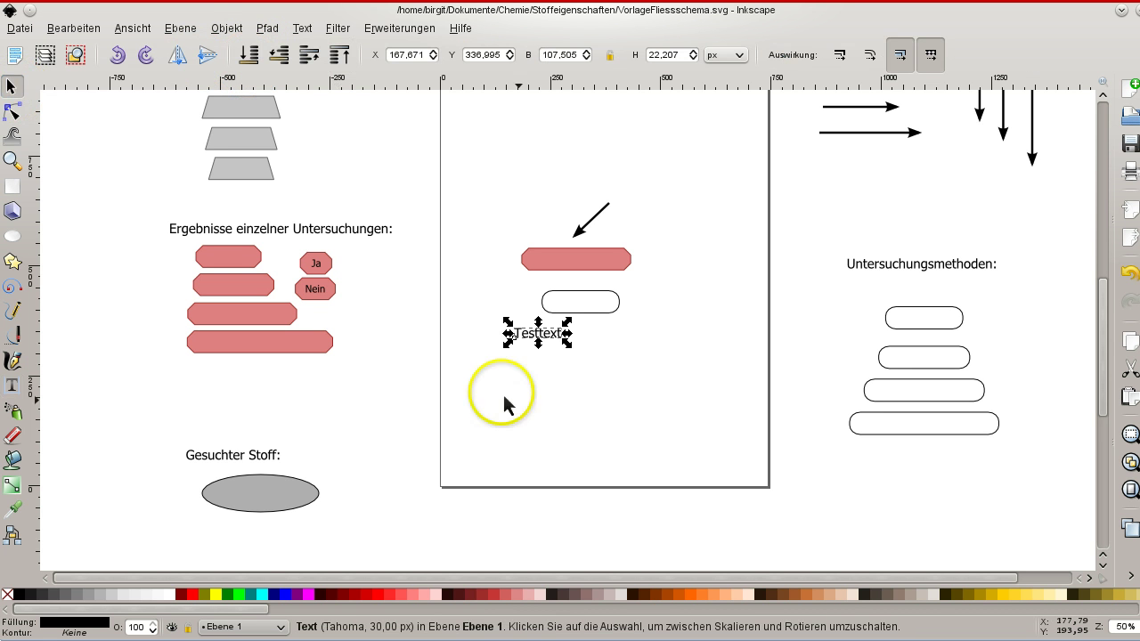
{"action": "mouse_move", "coordinate": [550, 343]}
{"action": "left_mouse_down"}
{"action": "mouse_move", "coordinate": [570, 300]}
{"action": "mouse_move", "coordinate": [594, 303]}
{"action": "left_mouse_up"}
Set Testtext back to 20 px and move it up into the red box
{"action": "scroll", "coordinate": [677, 336], "scroll_direction": "up", "scroll_amount": 1}
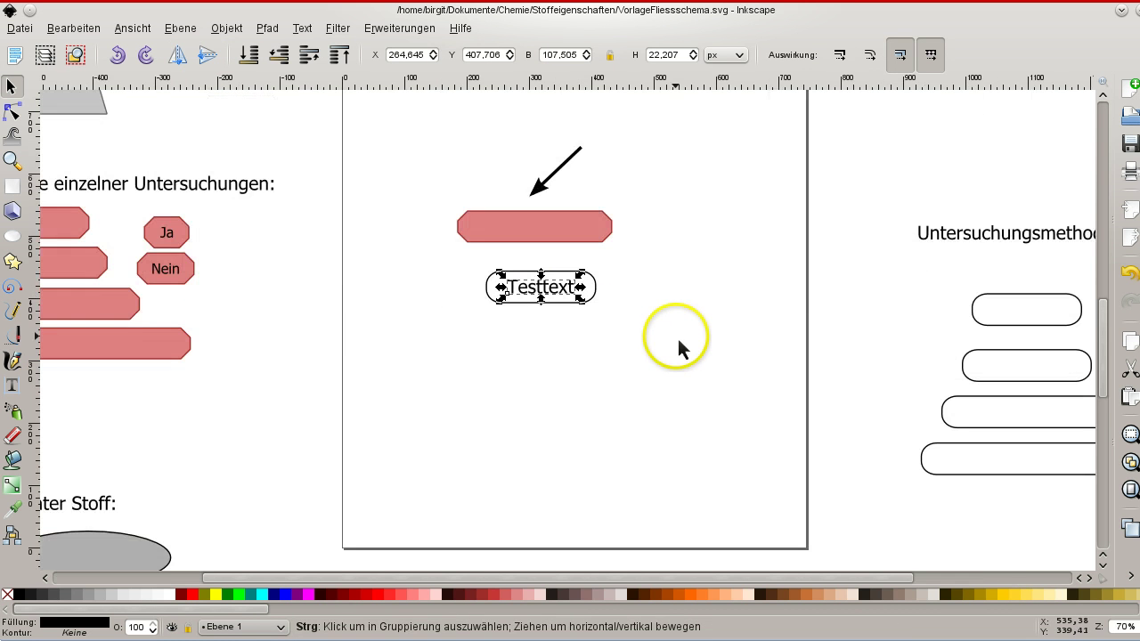
{"action": "scroll", "coordinate": [646, 318], "scroll_direction": "up", "scroll_amount": 1}
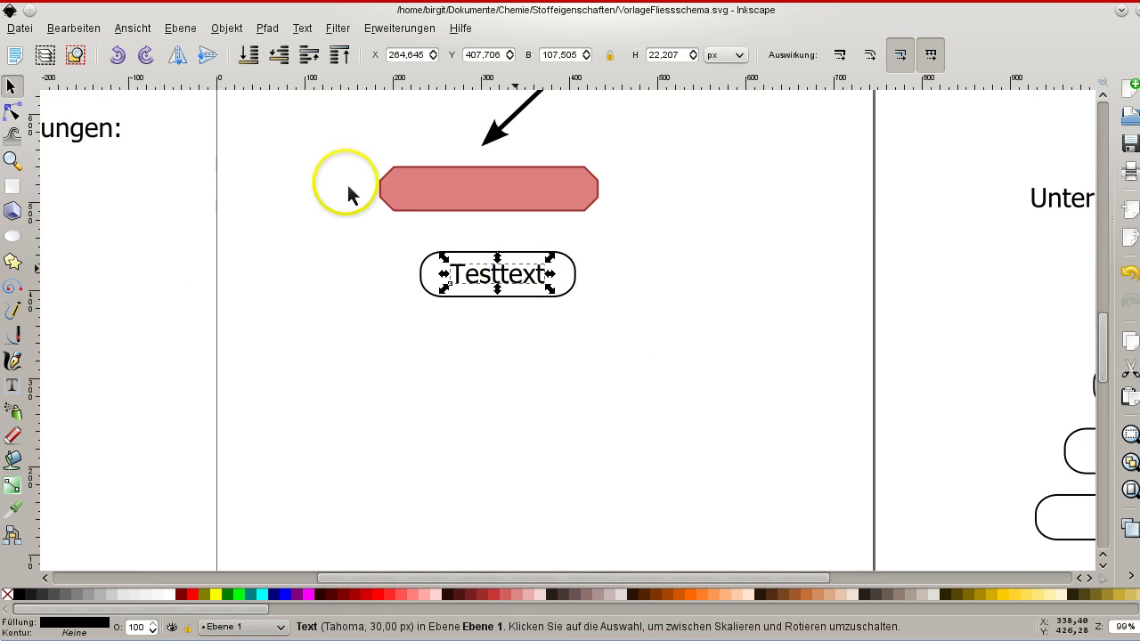
{"action": "left_click", "coordinate": [13, 385]}
{"action": "left_click", "coordinate": [236, 59]}
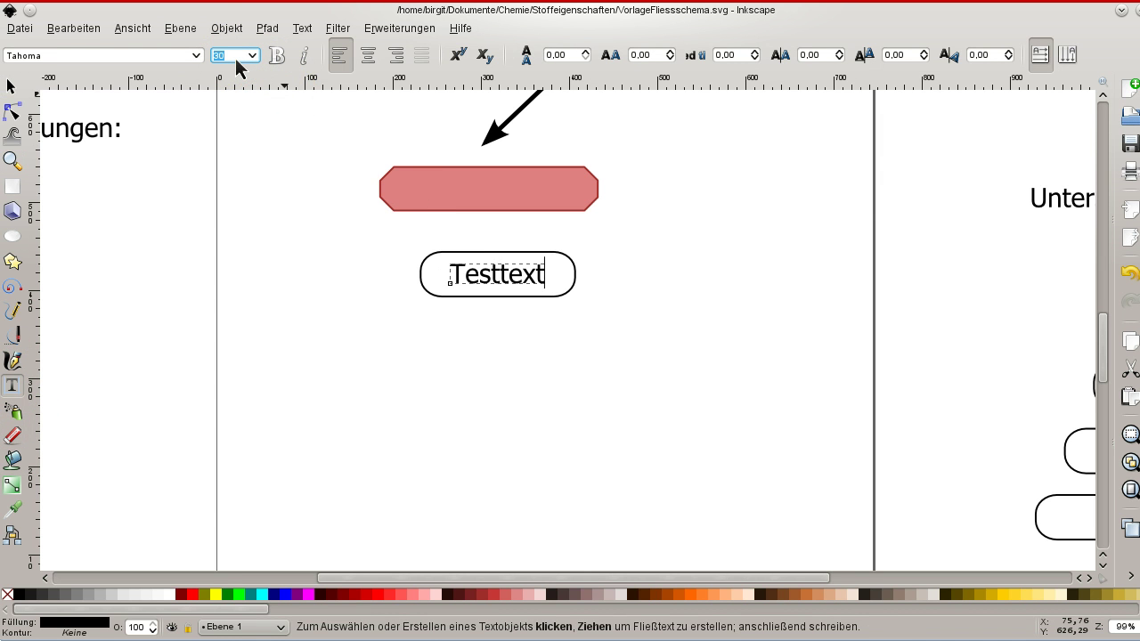
{"action": "key", "text": "Return"}
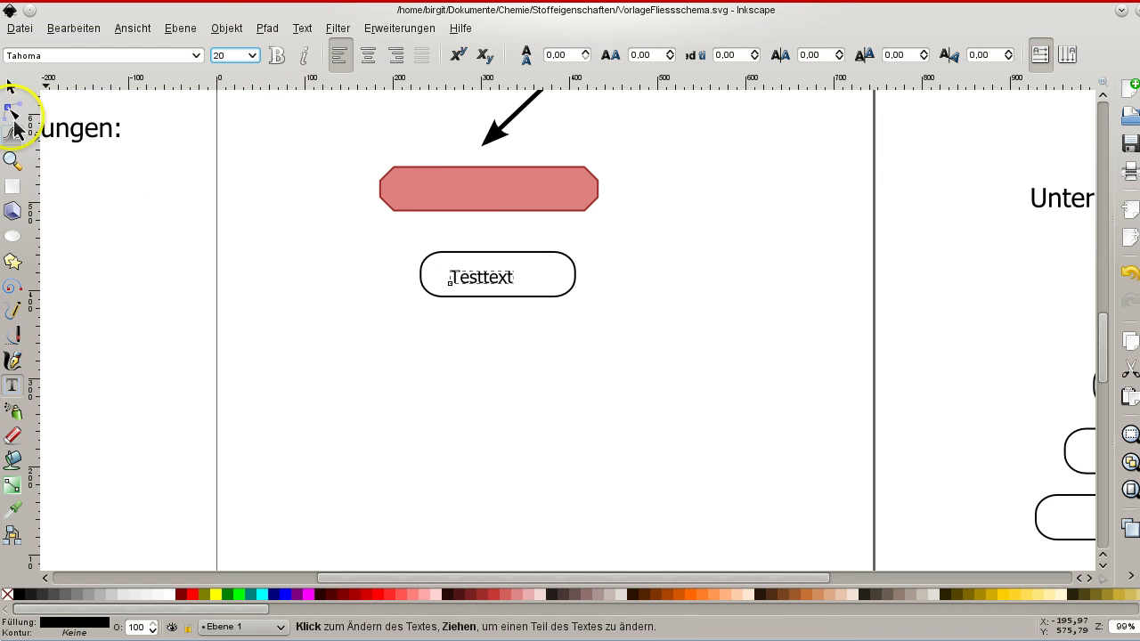
{"action": "left_click", "coordinate": [12, 86]}
{"action": "left_click_drag", "start_coordinate": [468, 277], "coordinate": [489, 178]}
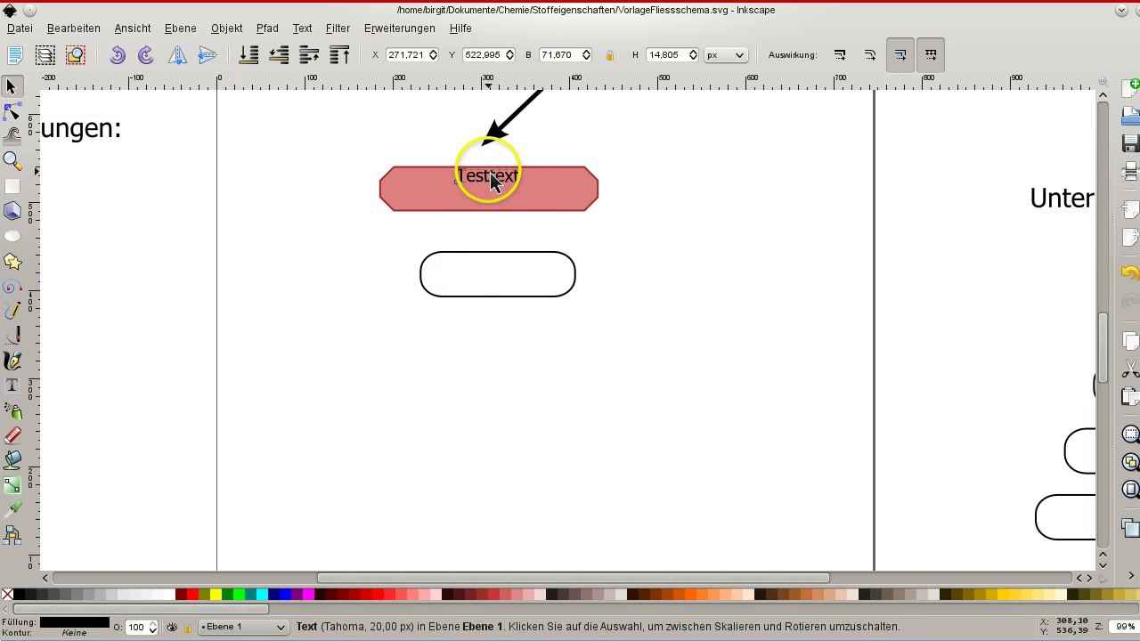
Add a second text line 'eine zweite Zeile' below Testtext in the red box
{"action": "left_click", "coordinate": [12, 385]}
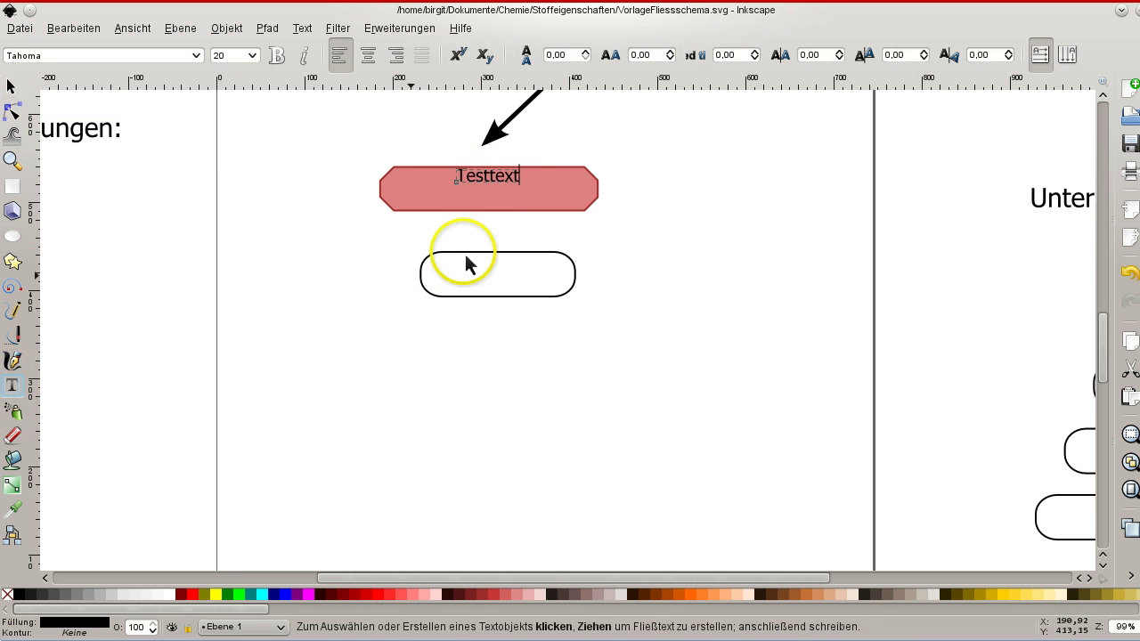
{"action": "left_click", "coordinate": [453, 202]}
{"action": "type", "text": "ei"}
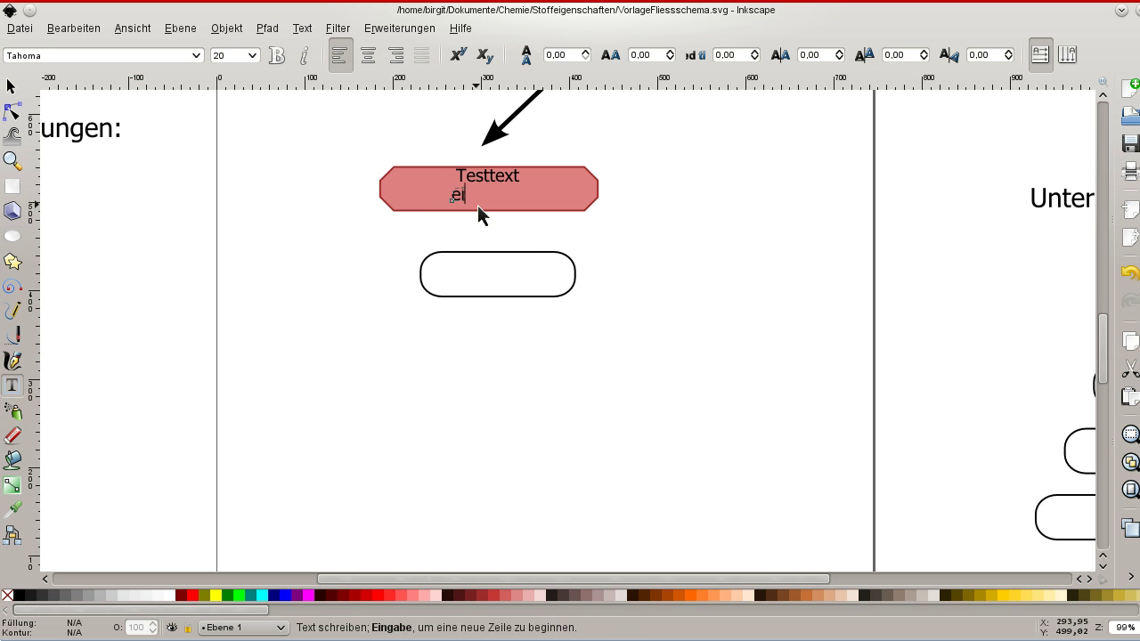
{"action": "type", "text": "ne zweite Zeit"}
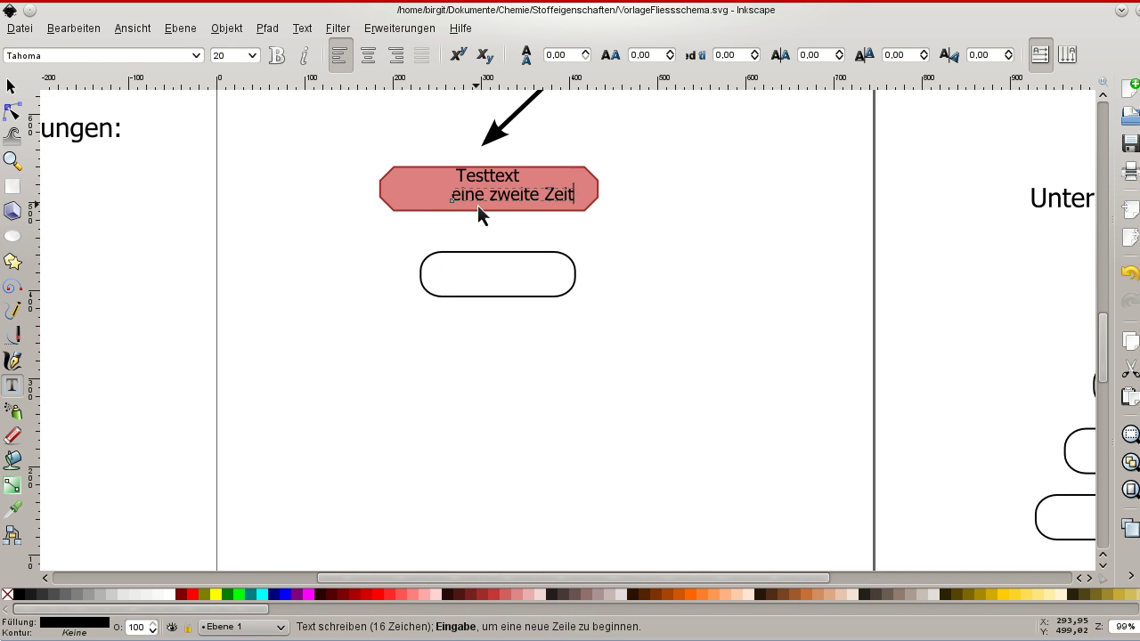
{"action": "type", "text": "e"}
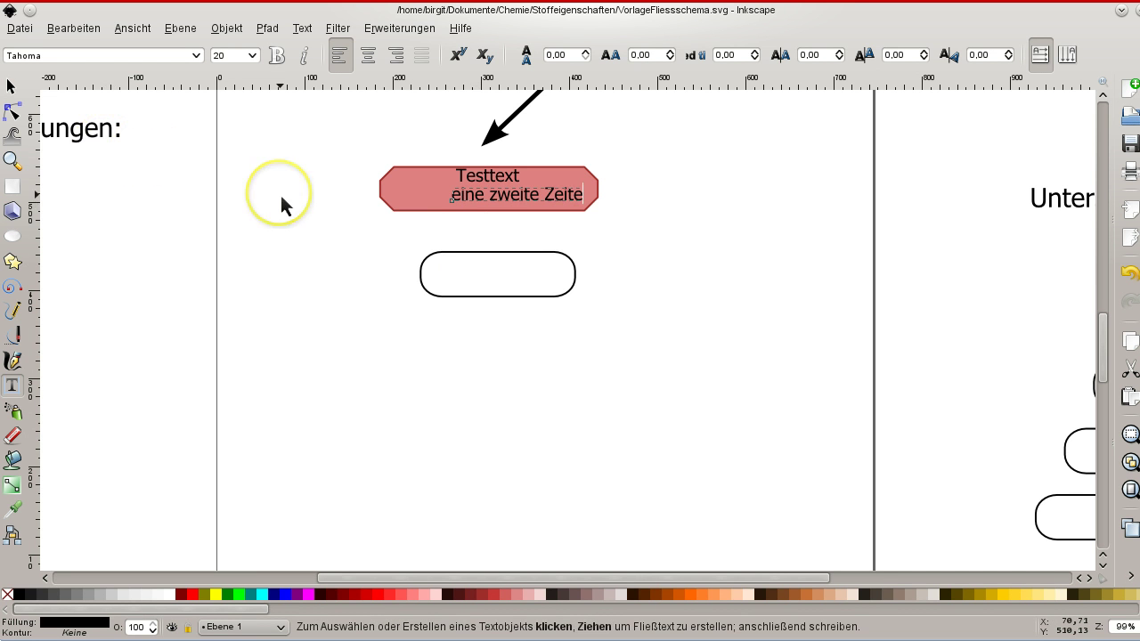
{"action": "key", "text": "BackSpace"}
{"action": "key", "text": "BackSpace"}
{"action": "type", "text": "le"}
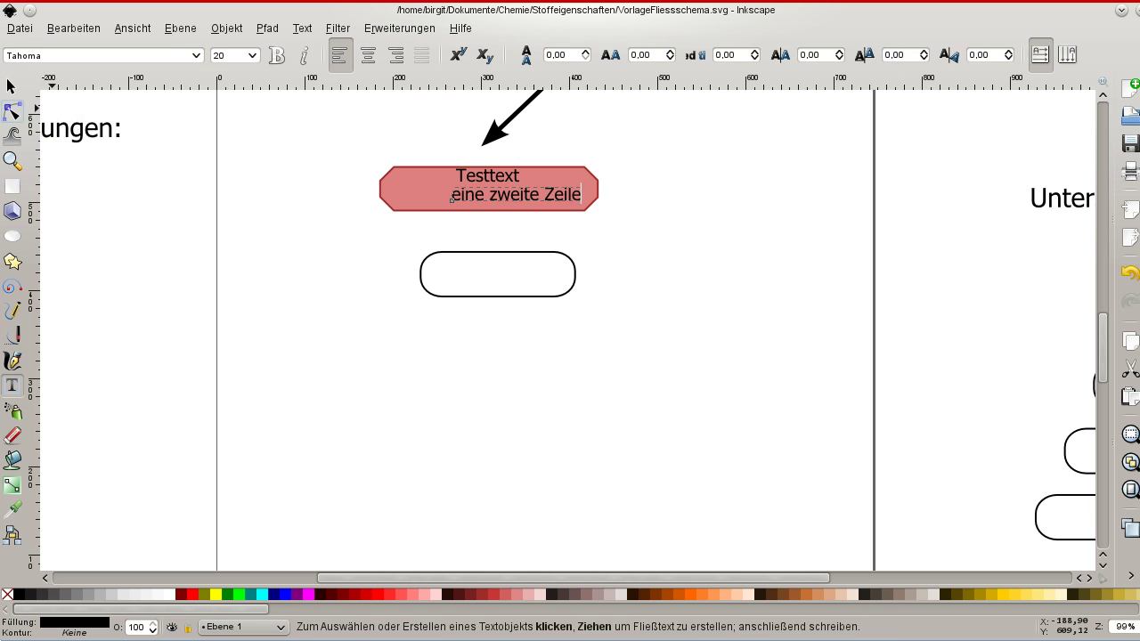
Centre both text lines inside the red result box
{"action": "left_click", "coordinate": [12, 86]}
{"action": "left_click_drag", "start_coordinate": [534, 206], "coordinate": [504, 202]}
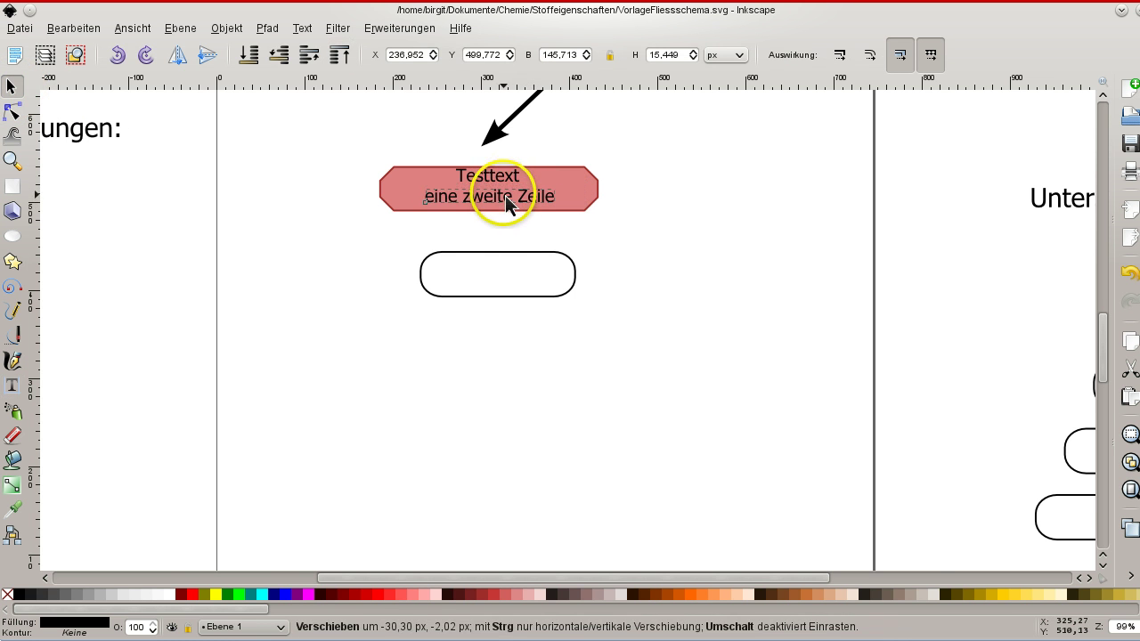
{"action": "left_click_drag", "start_coordinate": [504, 201], "coordinate": [488, 191]}
{"action": "left_click", "coordinate": [624, 238]}
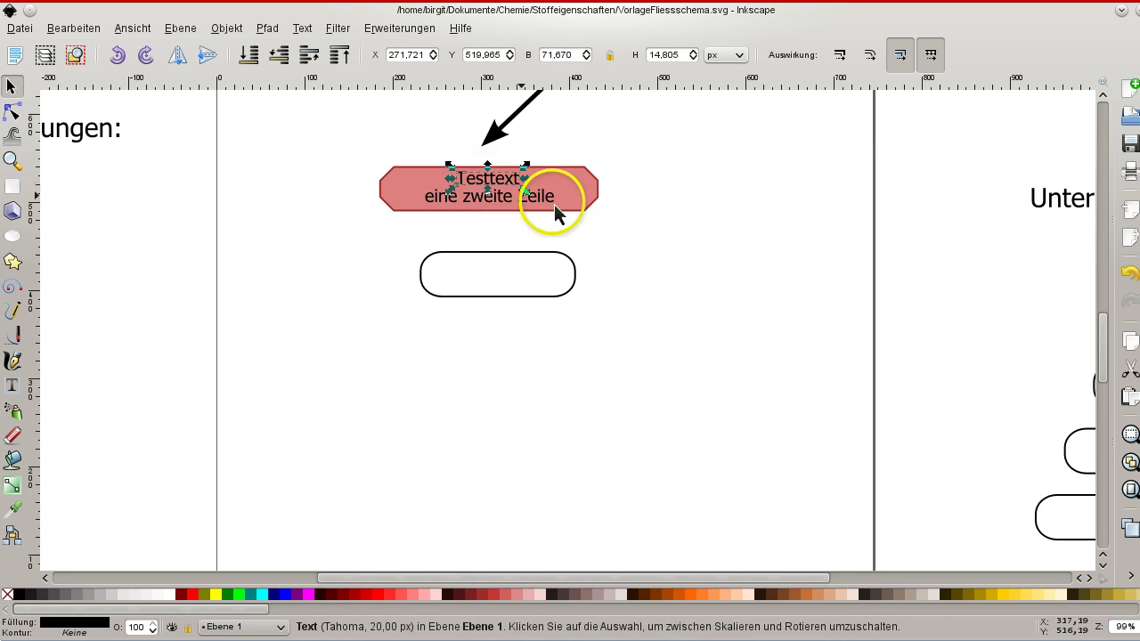
{"action": "left_click", "coordinate": [687, 233]}
{"action": "scroll", "coordinate": [688, 235], "scroll_direction": "down", "scroll_amount": 1}
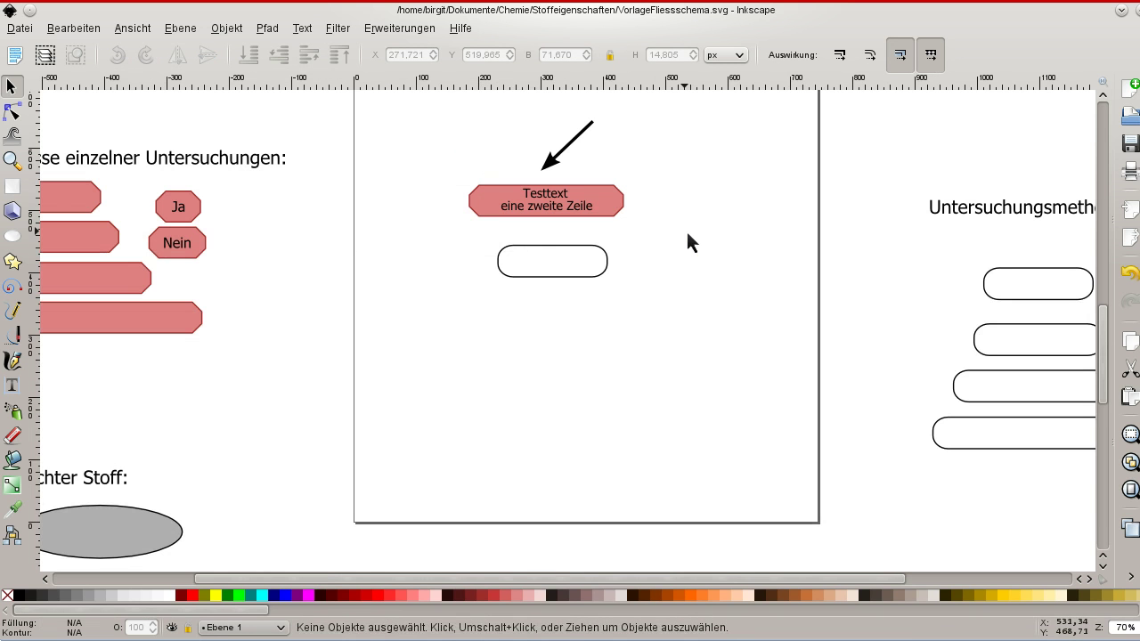
Zoom out and rubber-band select the arrow, labelled red box and rounded box
{"action": "scroll", "coordinate": [725, 234], "scroll_direction": "down", "scroll_amount": 1}
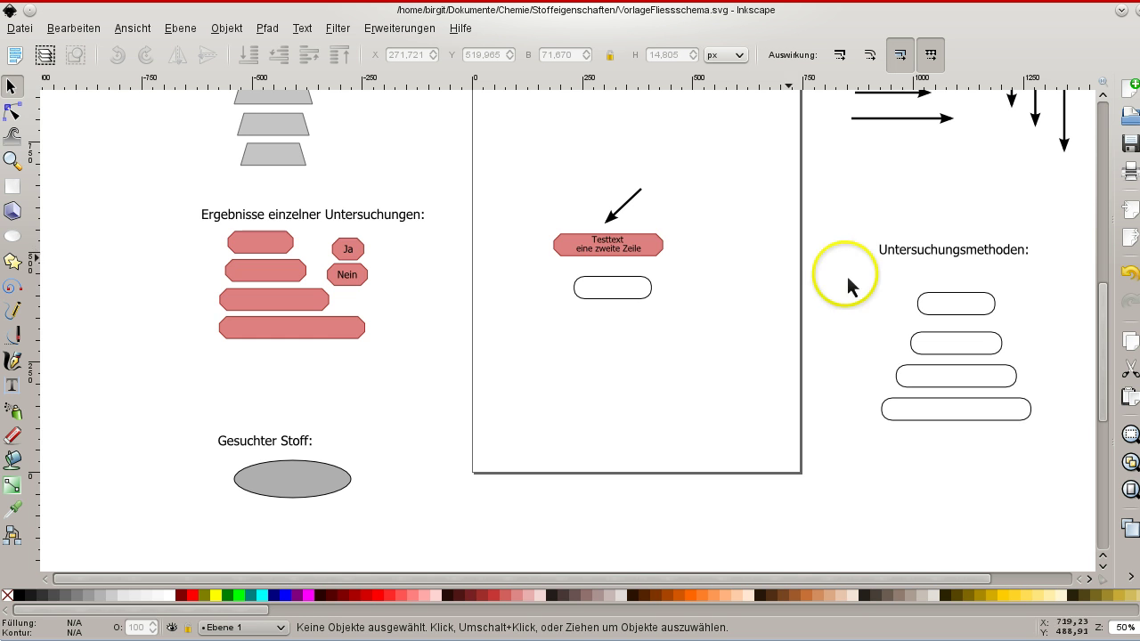
{"action": "scroll", "coordinate": [863, 305], "scroll_direction": "up", "scroll_amount": 2}
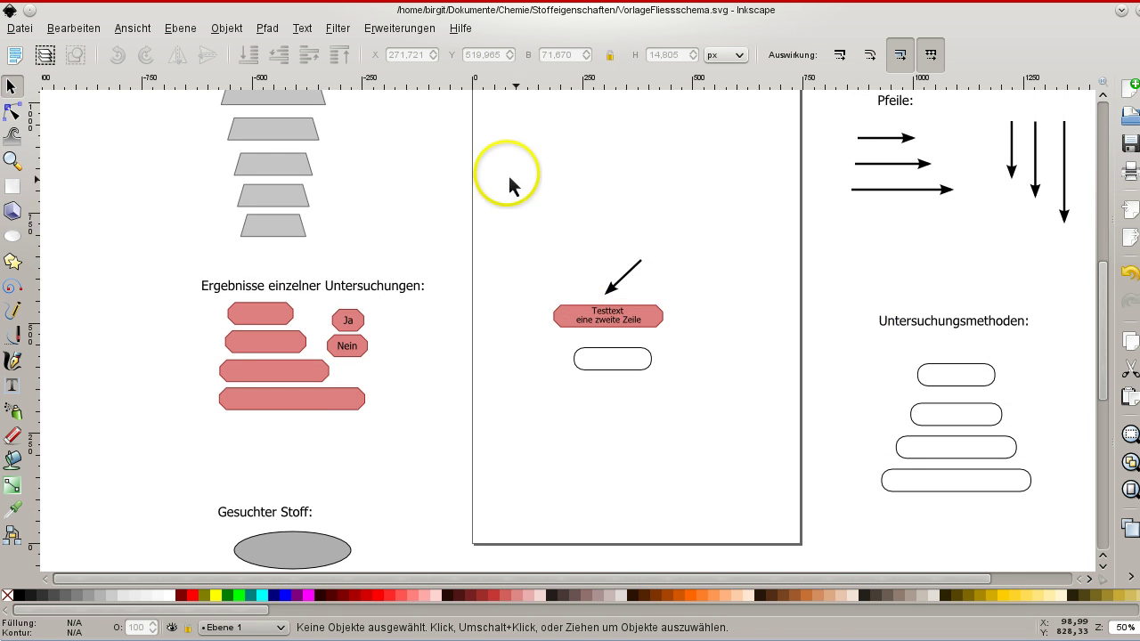
{"action": "left_click_drag", "start_coordinate": [507, 174], "coordinate": [729, 419]}
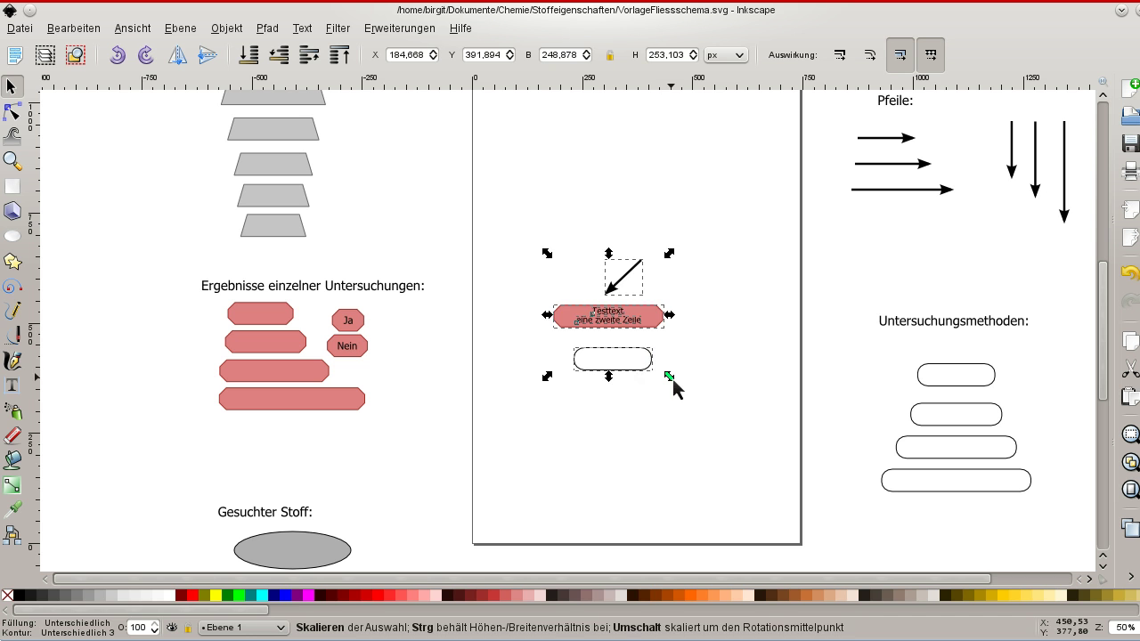
Scale the selected arrow and boxes down to about 196 × 322 px, then deselect
{"action": "mouse_move", "coordinate": [673, 379]}
{"action": "left_mouse_down"}
{"action": "mouse_move", "coordinate": [631, 346]}
{"action": "mouse_move", "coordinate": [643, 307]}
{"action": "mouse_move", "coordinate": [649, 344]}
{"action": "mouse_move", "coordinate": [699, 405]}
{"action": "mouse_move", "coordinate": [655, 372]}
{"action": "mouse_move", "coordinate": [712, 431]}
{"action": "mouse_move", "coordinate": [710, 400]}
{"action": "mouse_move", "coordinate": [647, 423]}
{"action": "mouse_move", "coordinate": [617, 419]}
{"action": "mouse_move", "coordinate": [644, 406]}
{"action": "mouse_move", "coordinate": [616, 417]}
{"action": "mouse_move", "coordinate": [670, 408]}
{"action": "mouse_move", "coordinate": [640, 407]}
{"action": "left_mouse_up"}
{"action": "left_click", "coordinate": [640, 407]}
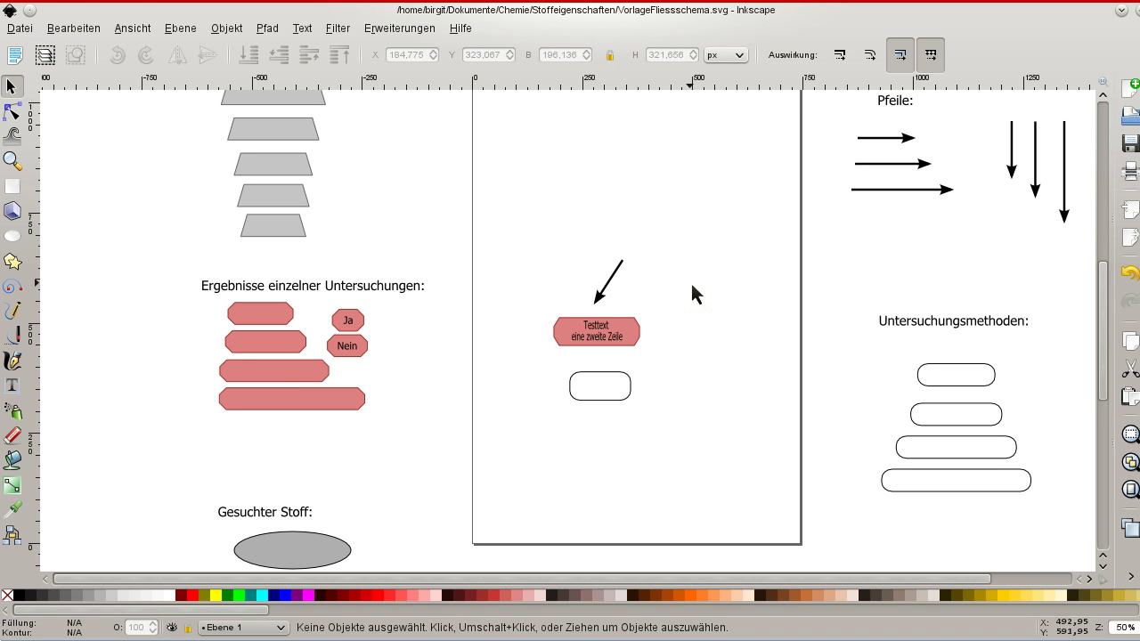
Undo the scaling via Bearbeiten > Rückgängig: Skalieren to restore the earlier size
{"action": "left_click", "coordinate": [71, 28]}
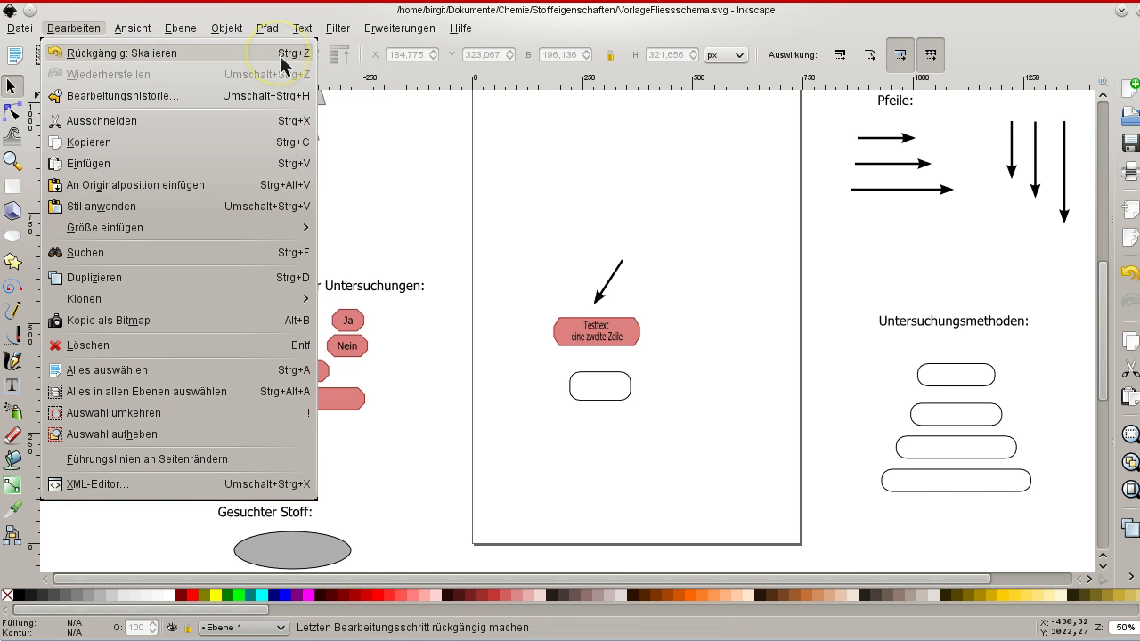
{"action": "left_click", "coordinate": [153, 53]}
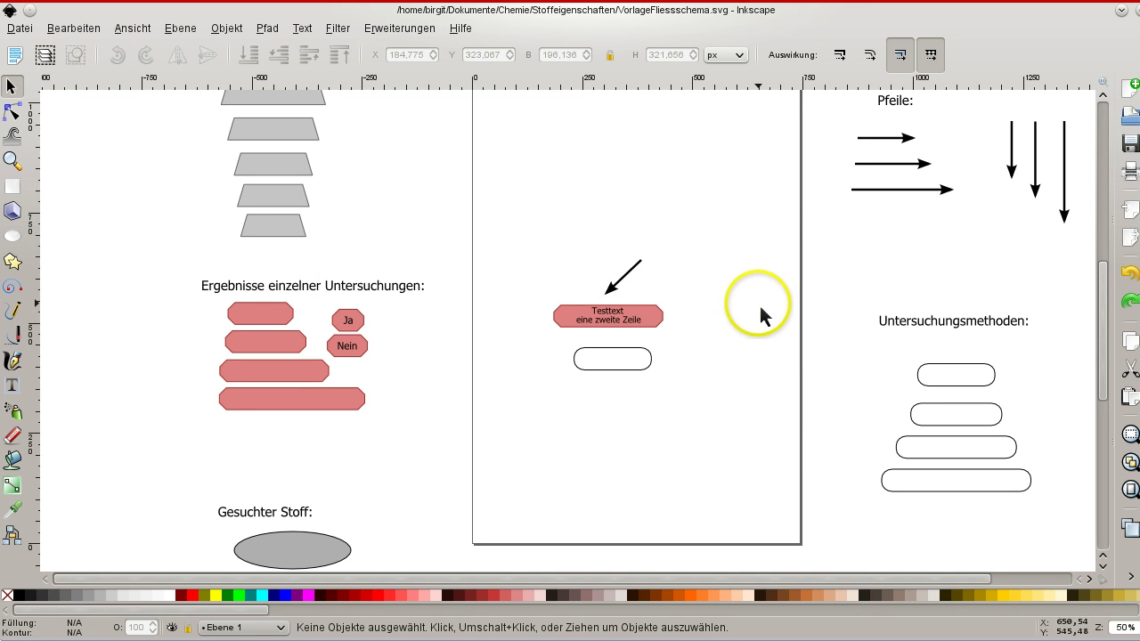
{"action": "scroll", "coordinate": [761, 283], "scroll_direction": "down", "scroll_amount": 1}
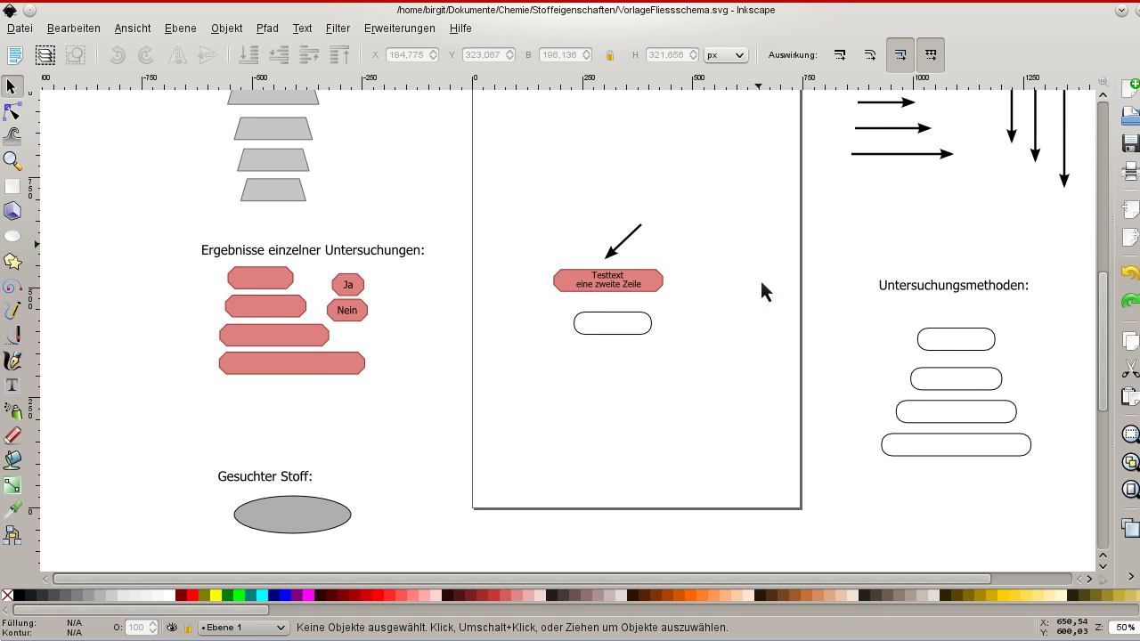
{"action": "scroll", "coordinate": [761, 283], "scroll_direction": "up", "scroll_amount": 1}
{"action": "scroll", "coordinate": [762, 283], "scroll_direction": "up", "scroll_amount": 1}
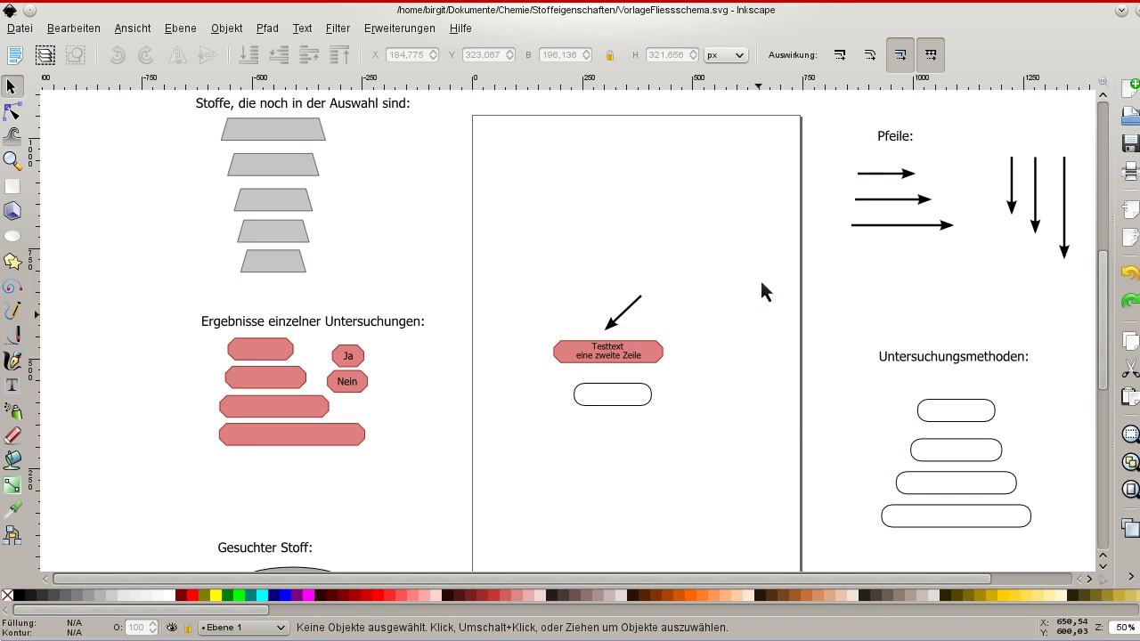